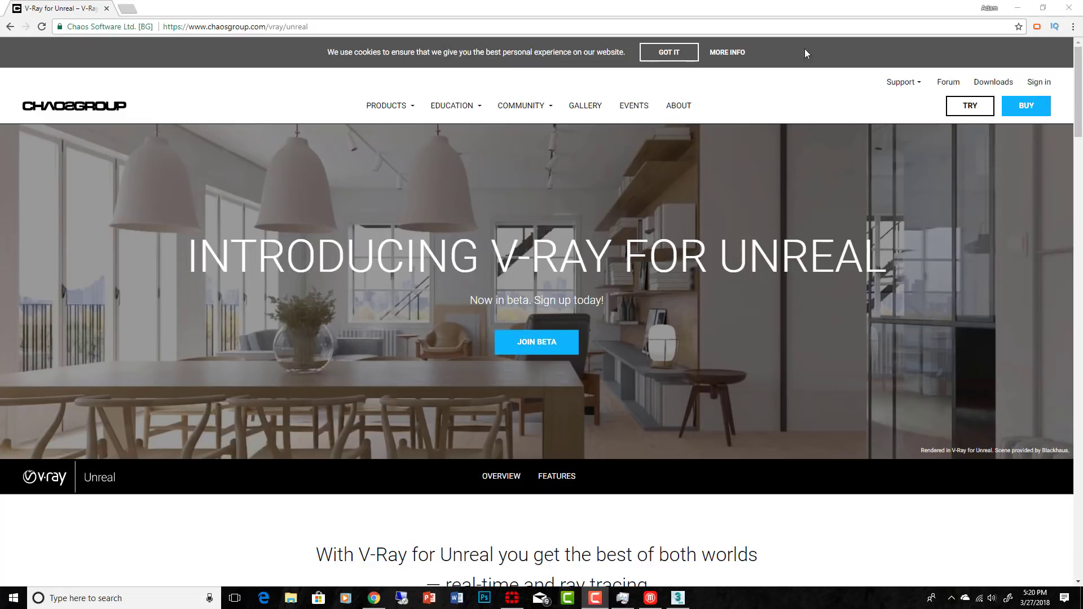
Step: Leave the browser and install V-Ray for Unreal Engine 4.19 as a workstation, with License Server 4.5.1 on the local machine
click(1026, 8)
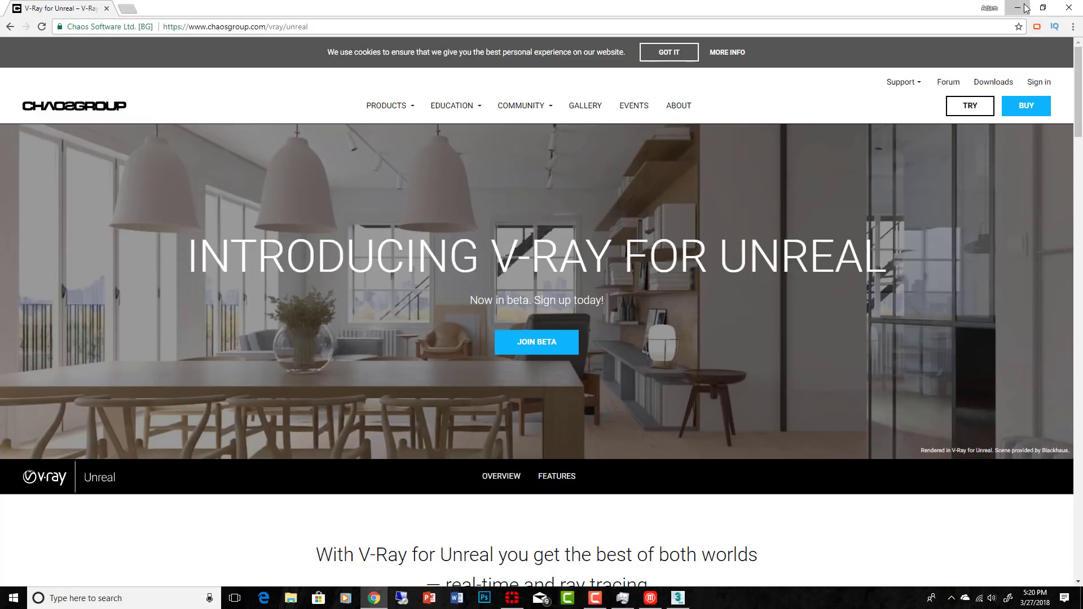
click(1025, 8)
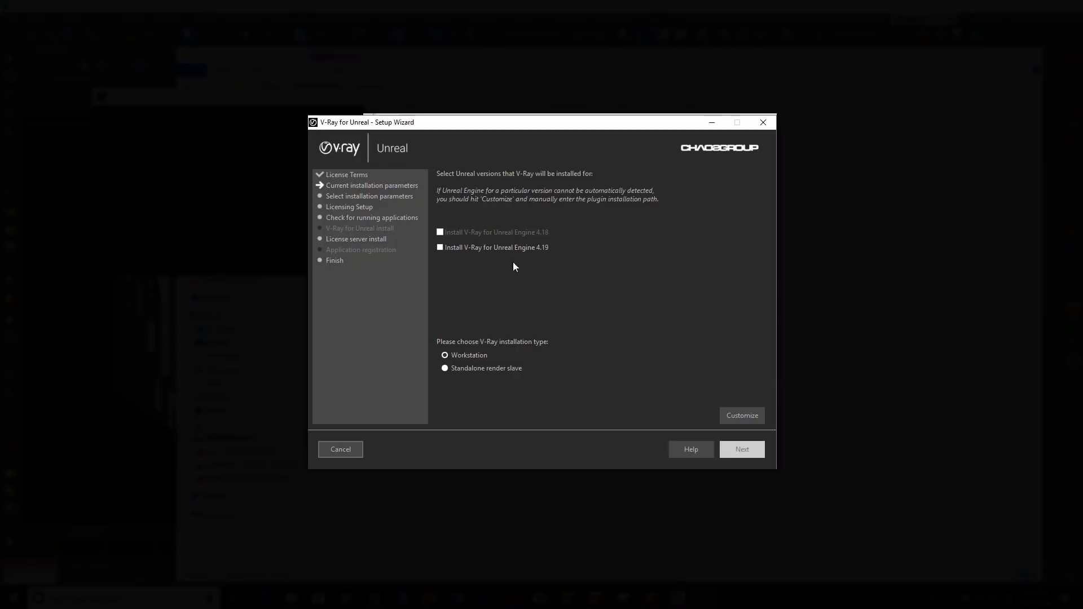
click(441, 248)
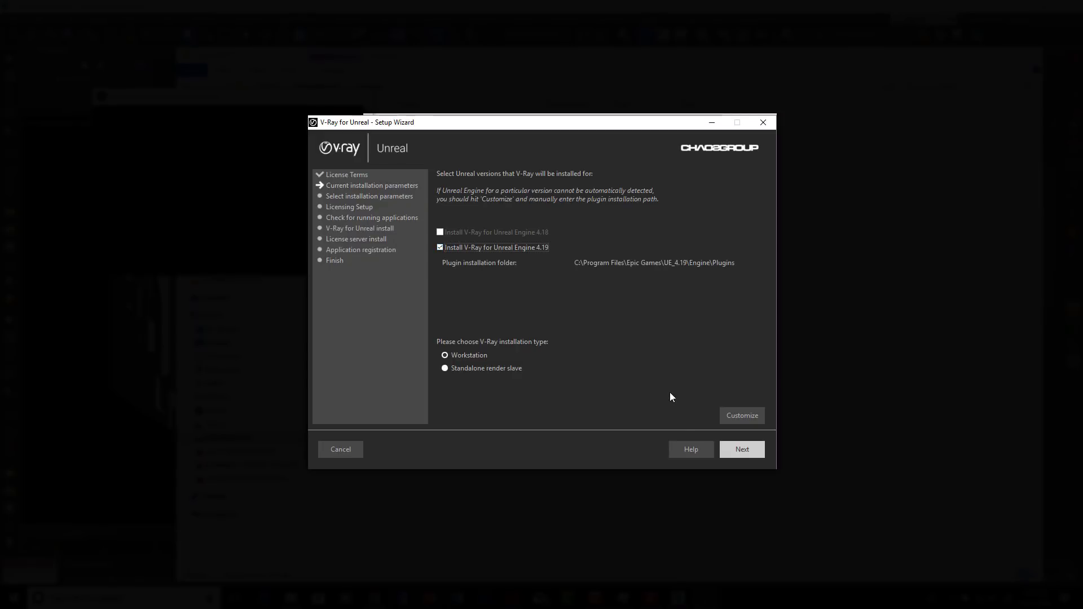
key(Return)
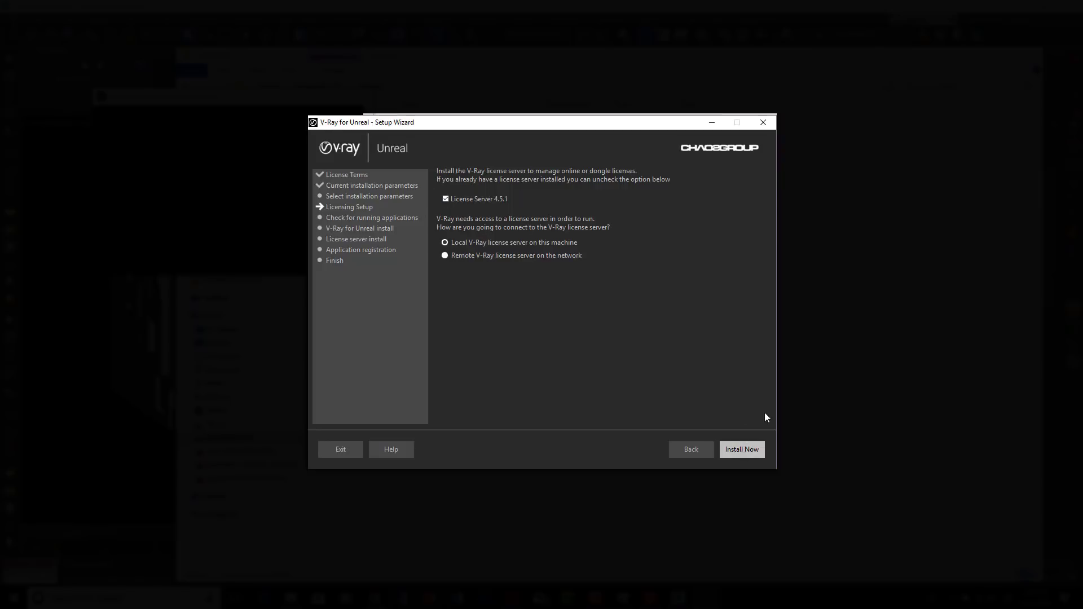
click(754, 451)
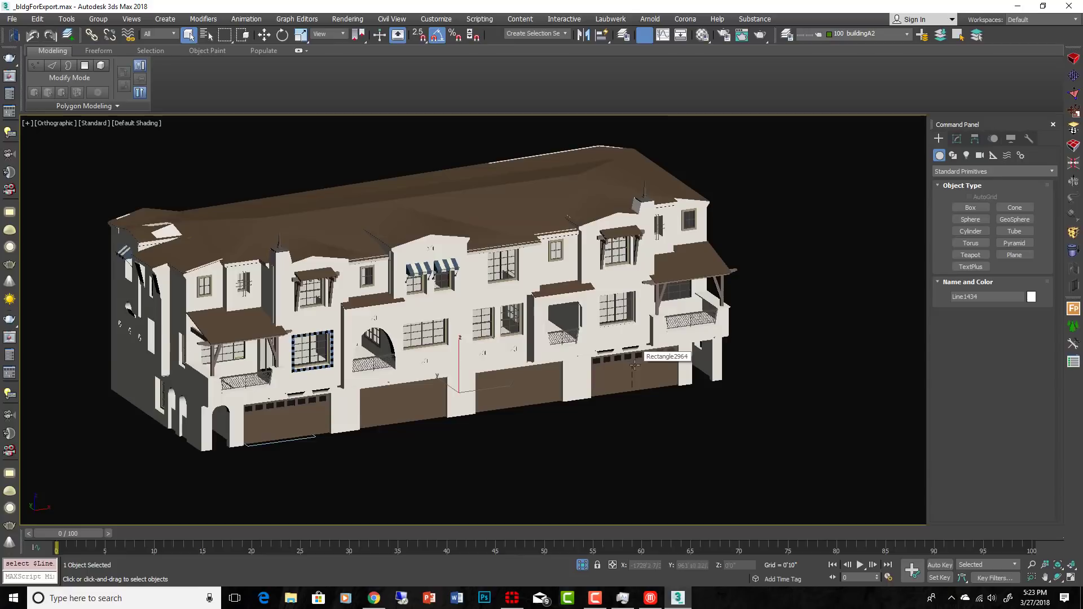
Step: In 3ds Max, select all of the building's geometry and open the .vrscene exporter for the selection
scroll(657, 405, down, 3)
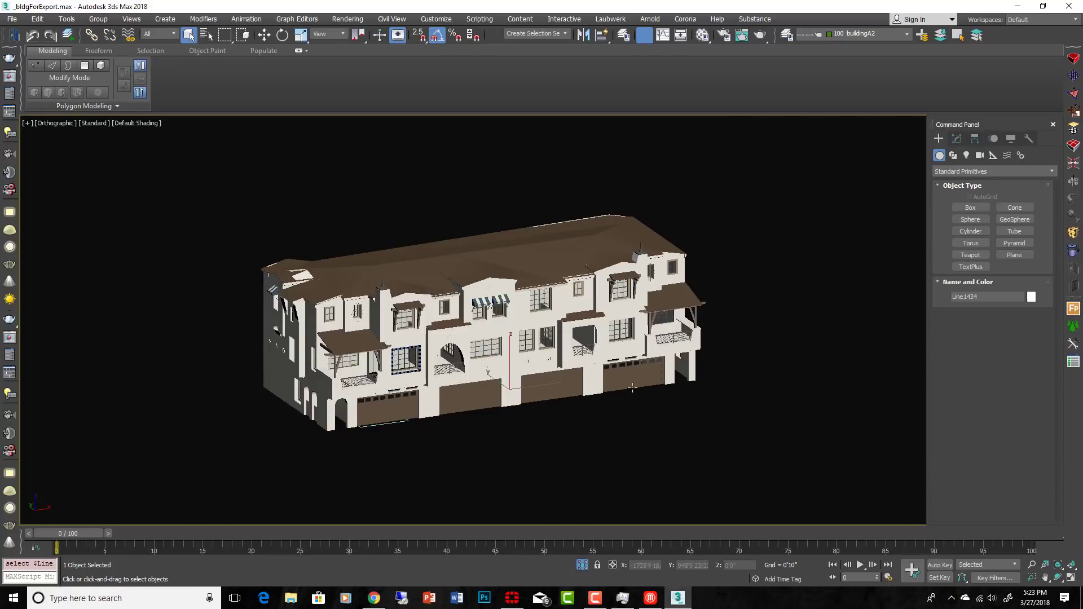
drag(673, 407, 194, 203)
drag(210, 245, 215, 202)
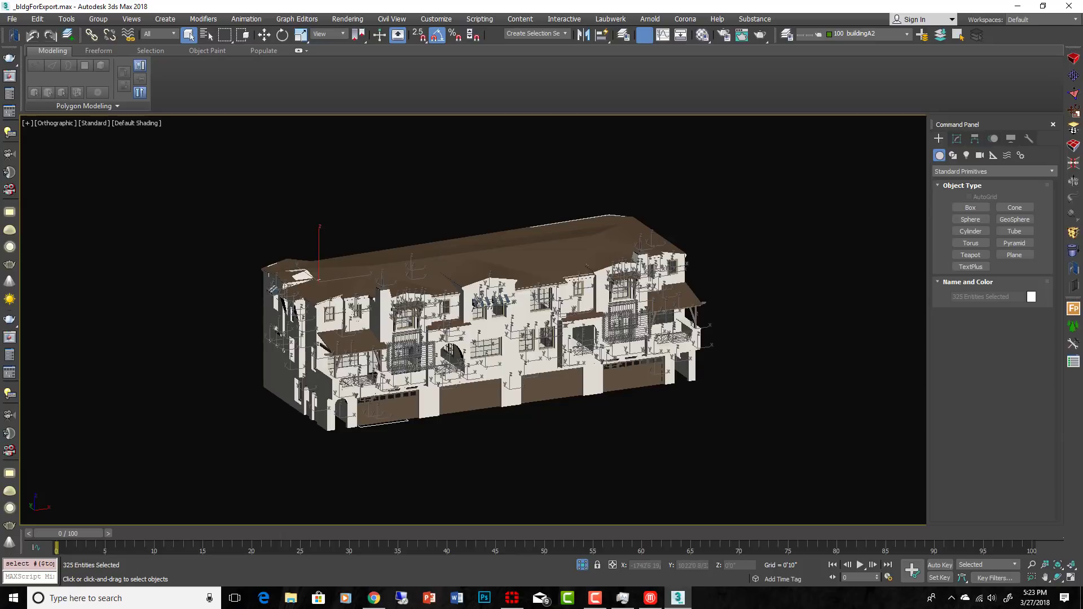
right_click(530, 346)
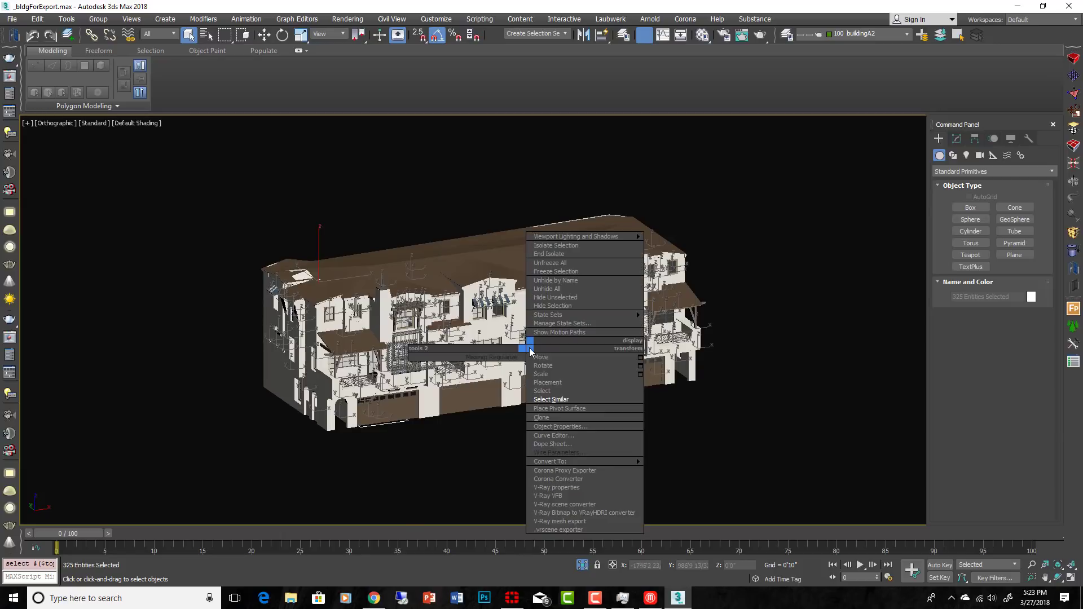
click(585, 531)
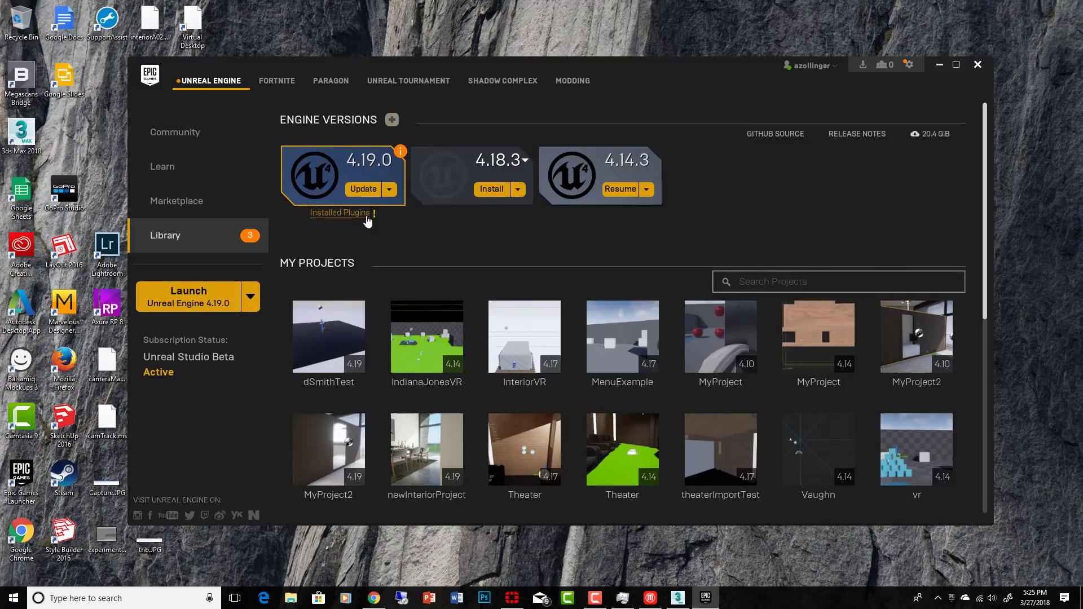
Step: Create a blank Blueprint project in Unreal Engine 4.19 named VrayImportTest in the D:\_projects\_UE4 folder
scroll(804, 466, down, 4)
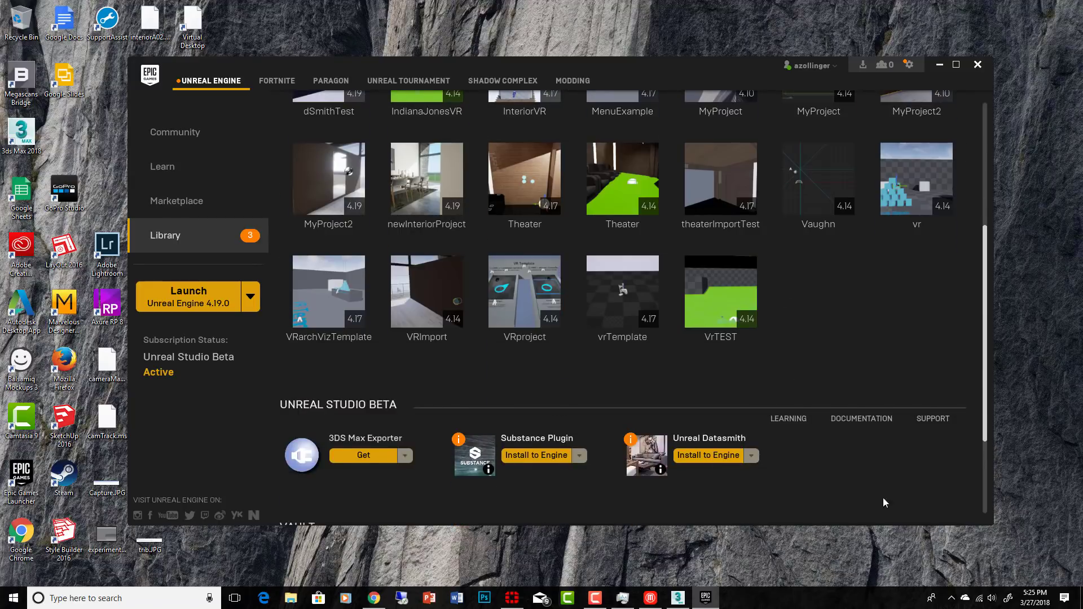
scroll(519, 397, up, 3)
scroll(519, 397, down, 3)
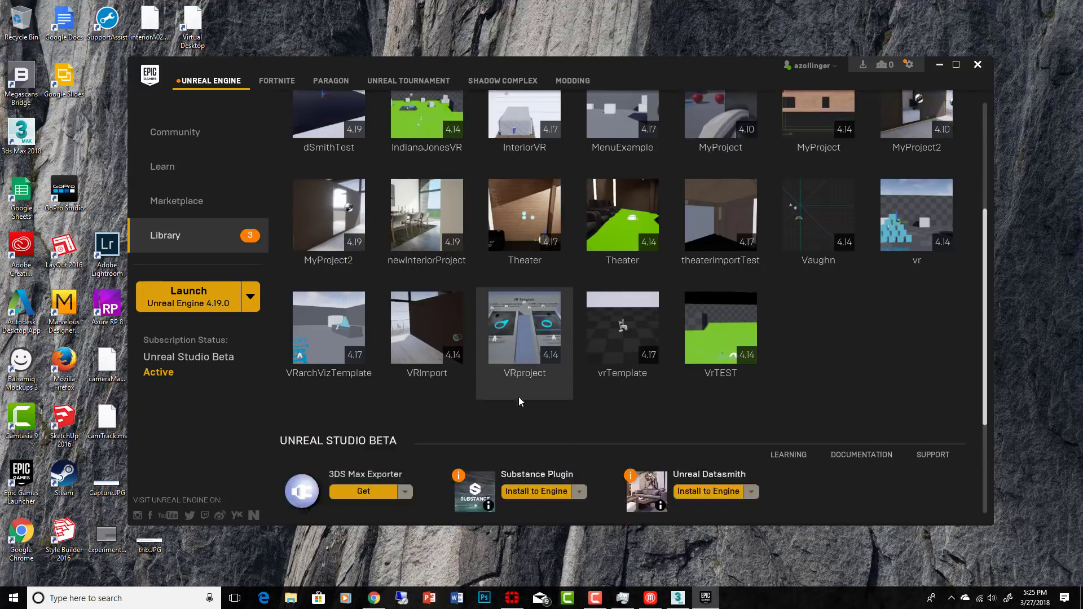
scroll(492, 323, up, 5)
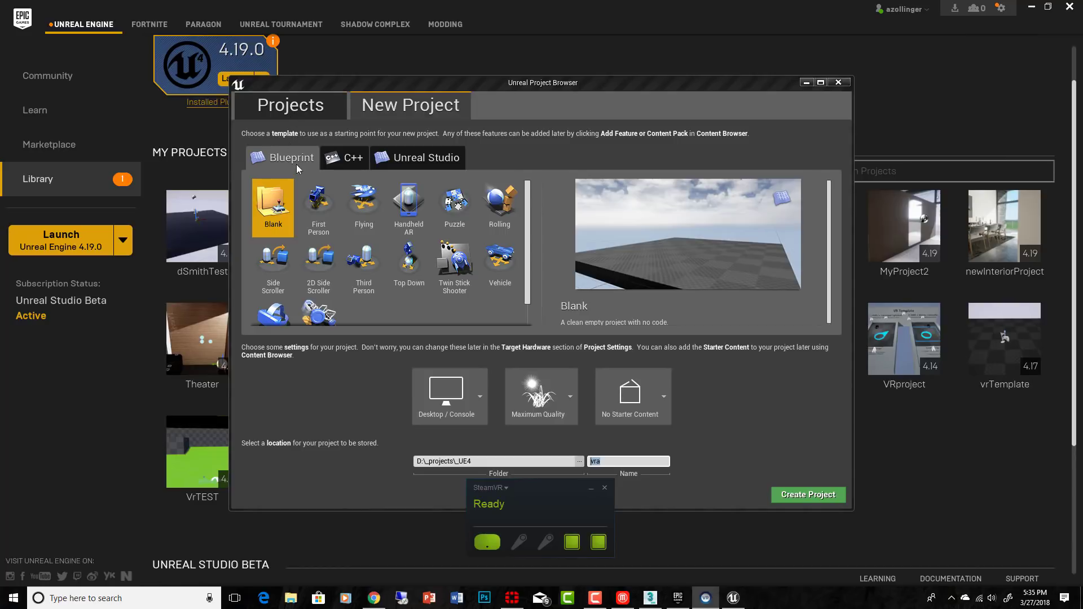
click(613, 462)
double_click(613, 461)
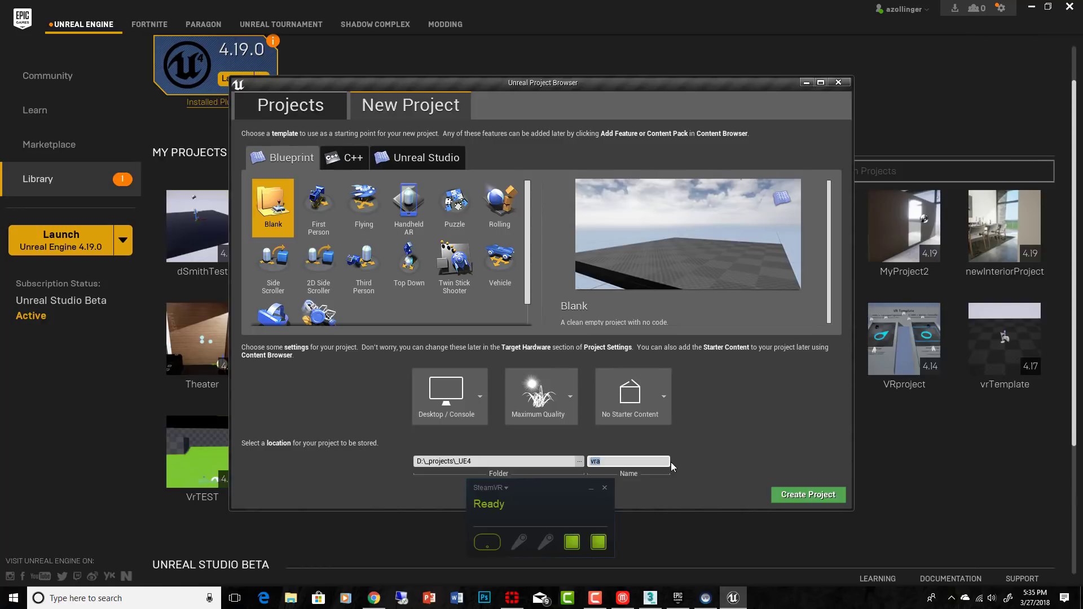
text(VrayImportTest)
click(822, 497)
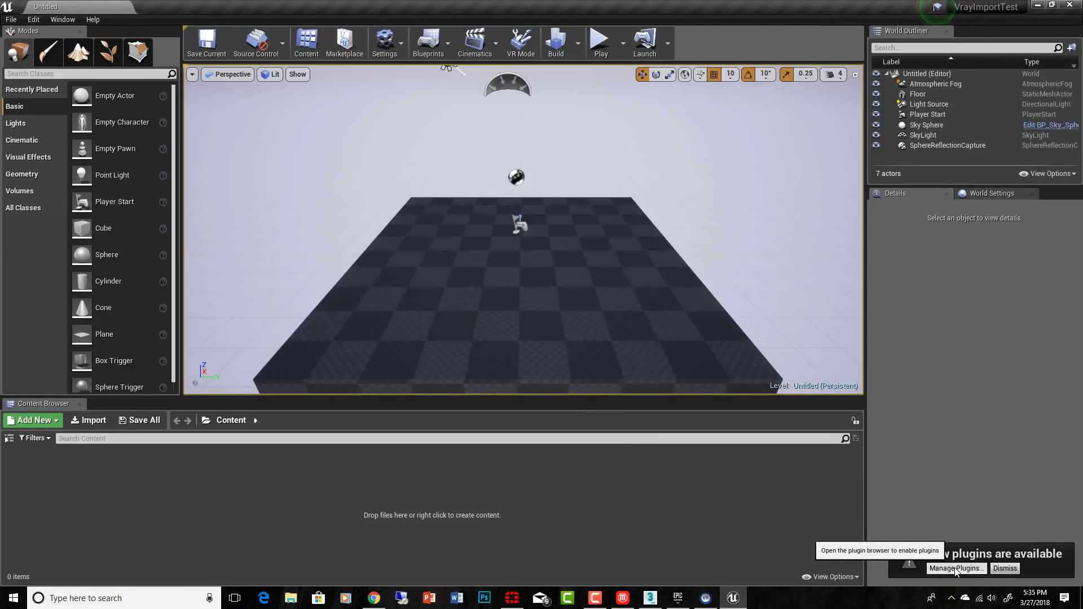
Step: Enable the VRayForUnreal and Substance plugins and restart the editor, closing the plugin browser when done
click(385, 43)
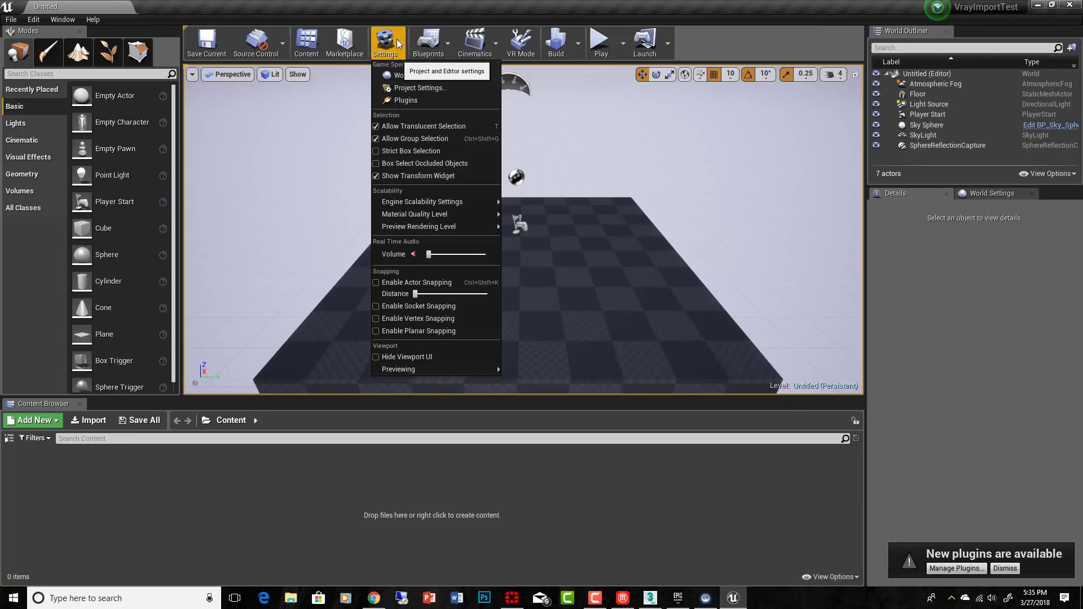
click(399, 103)
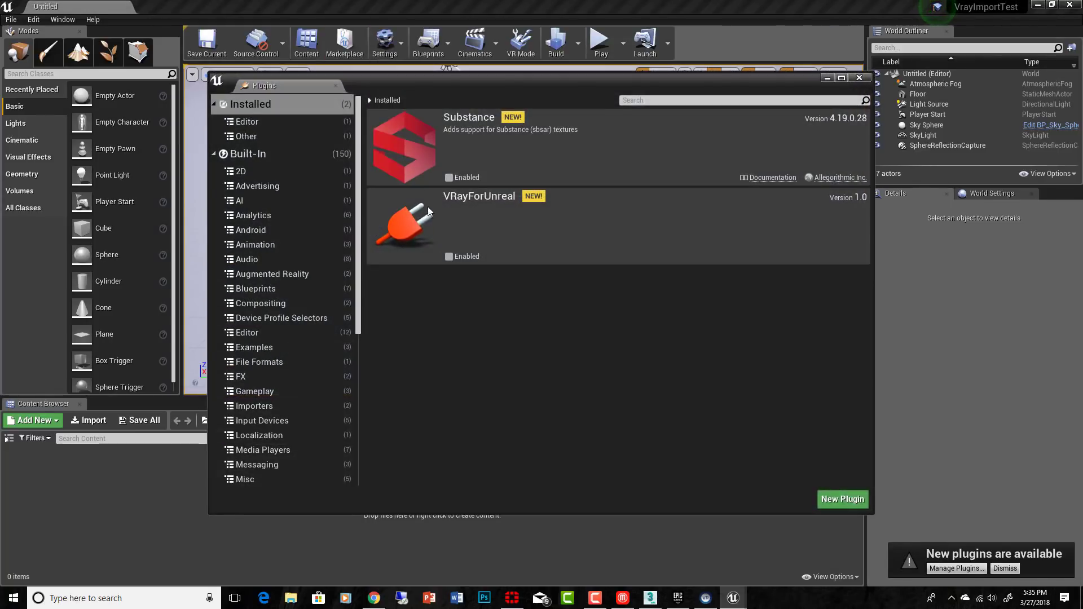
click(449, 257)
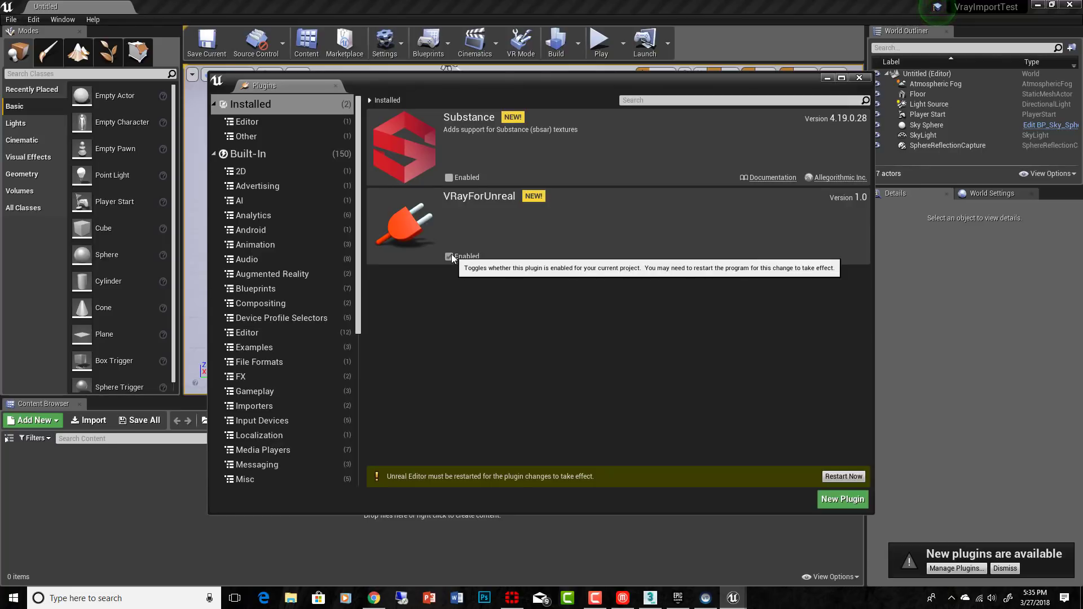
click(449, 177)
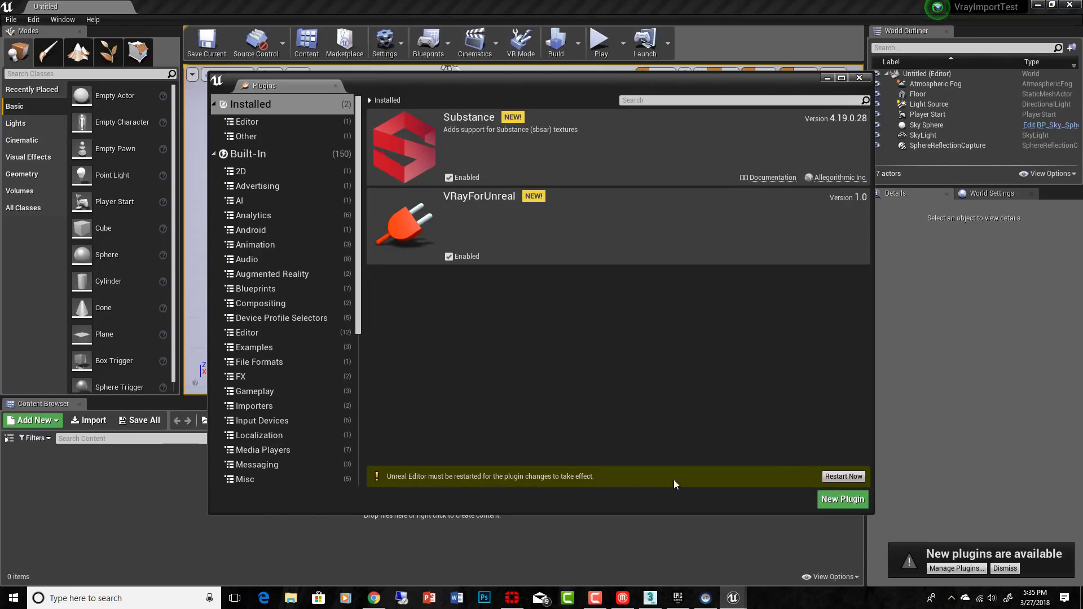
click(843, 477)
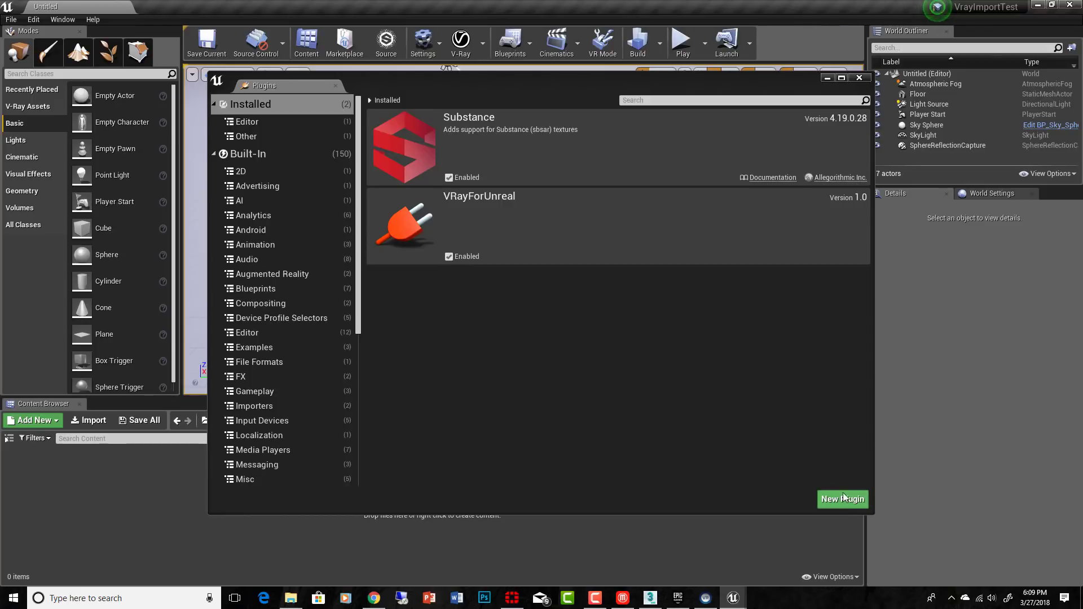
click(860, 78)
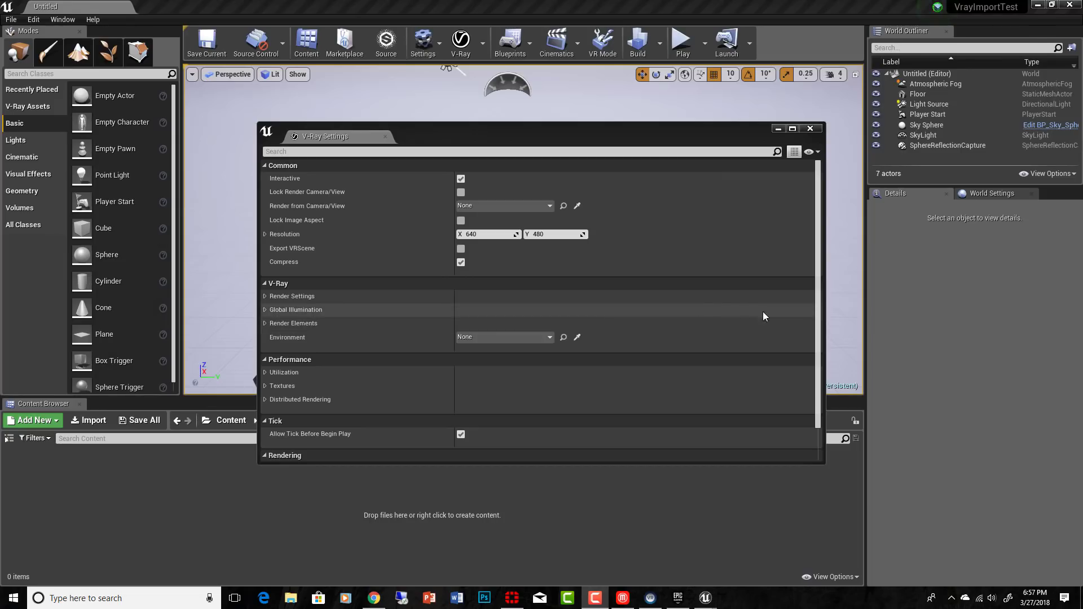
Step: Review the V-Ray settings, including the common, render, global illumination and performance options, and close them
click(811, 130)
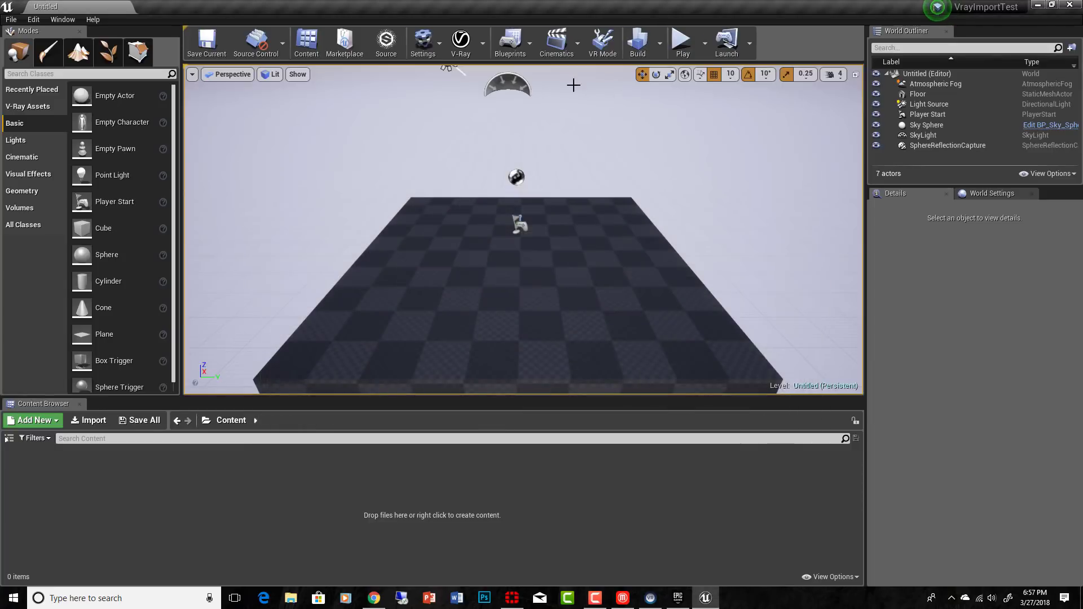
click(483, 49)
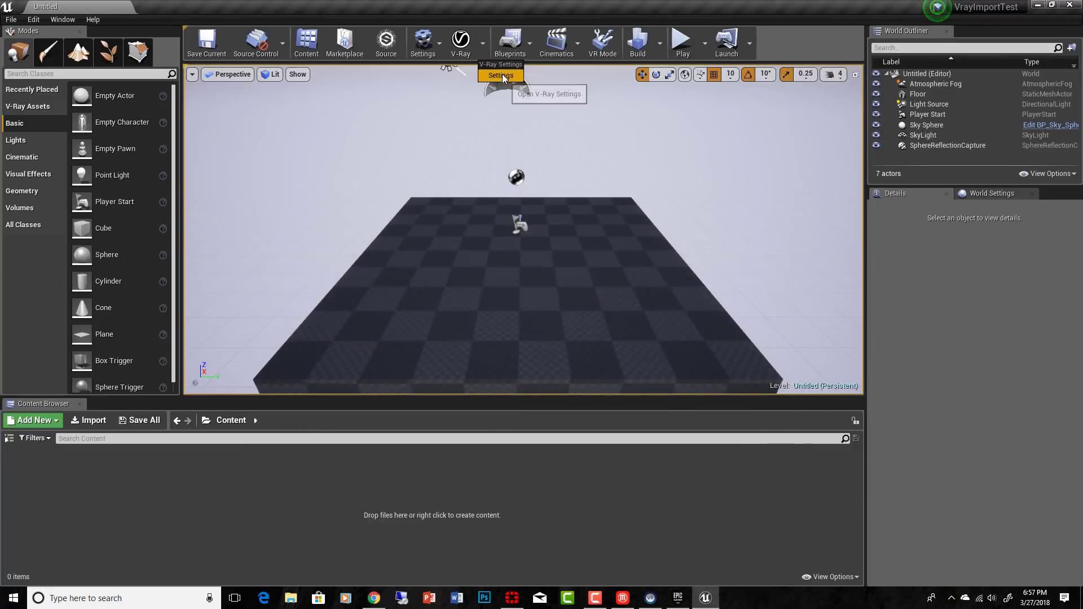
click(500, 74)
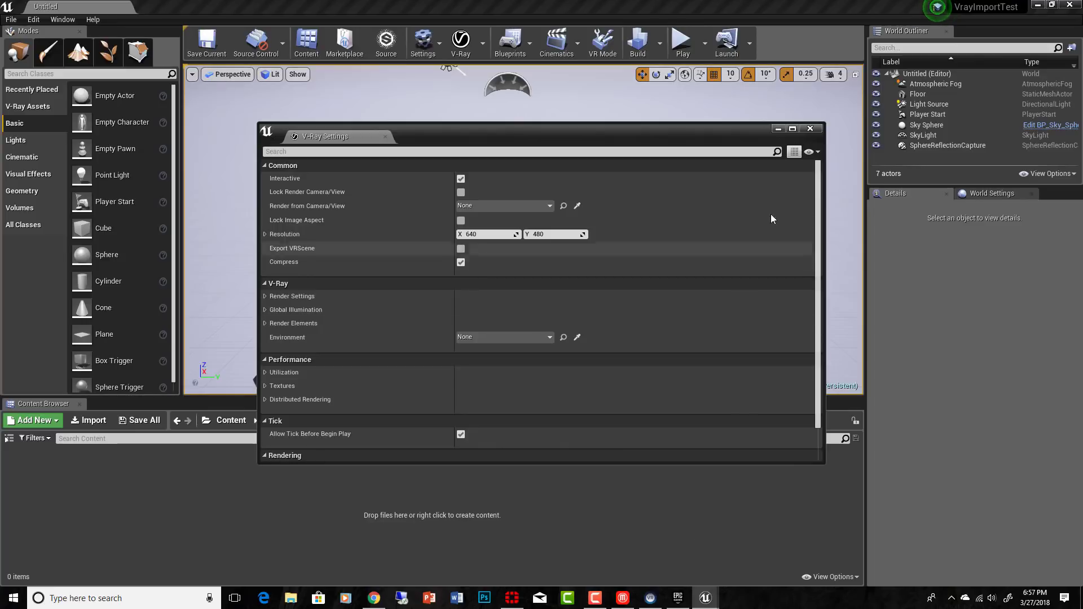
click(818, 128)
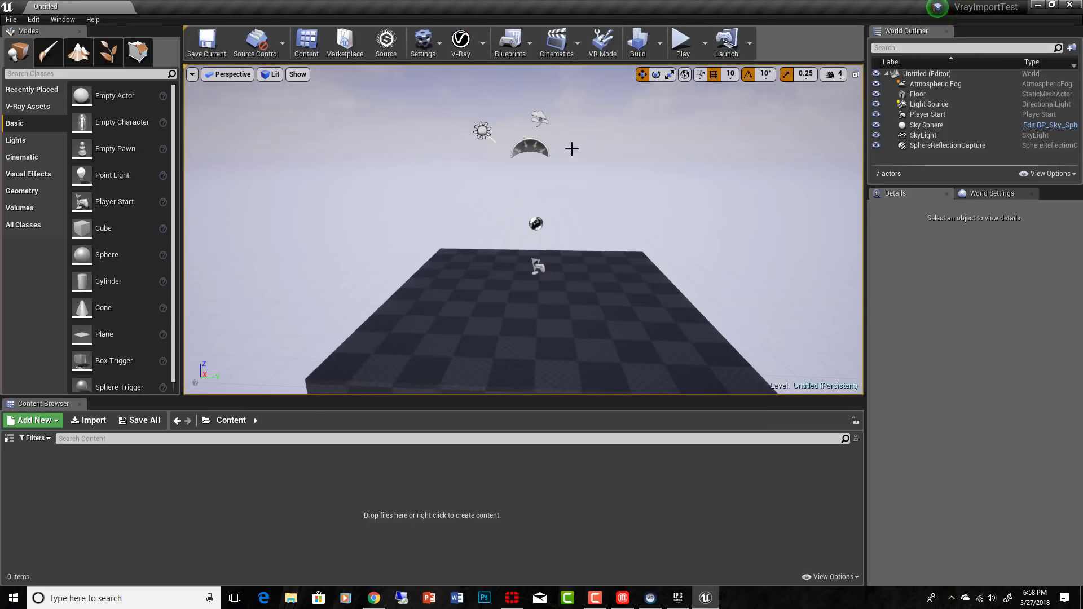
Step: Import _bldgForExport.vrscene with assets, full proxy mesh, actors and nodes created, leaving out lights, cameras and the lighting build
mouse_move(581, 201)
right_down()
mouse_move(597, 206)
mouse_move(575, 216)
right_up()
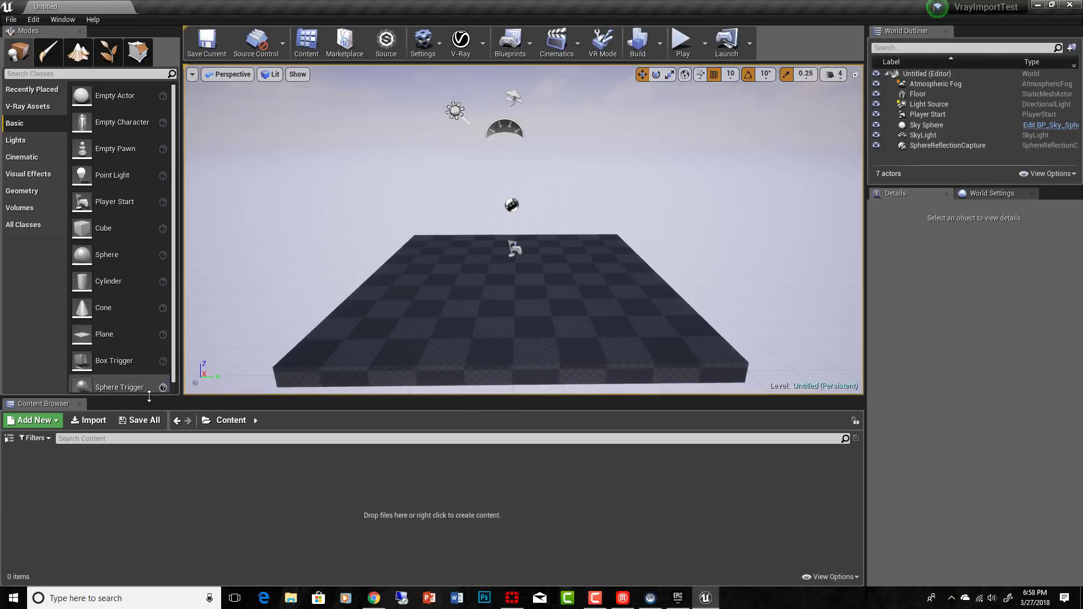
click(96, 423)
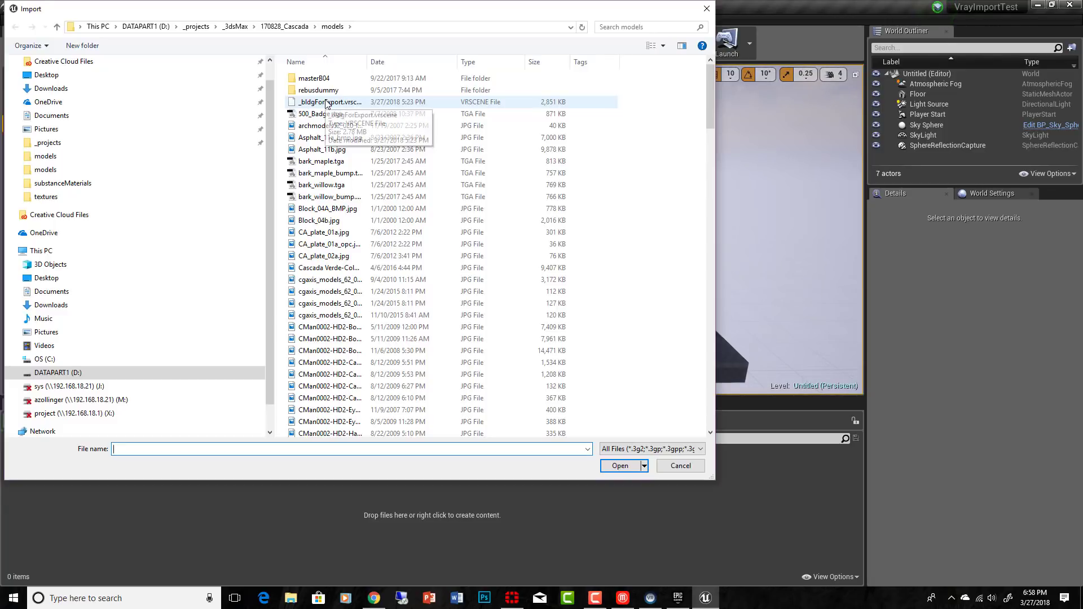
double_click(324, 100)
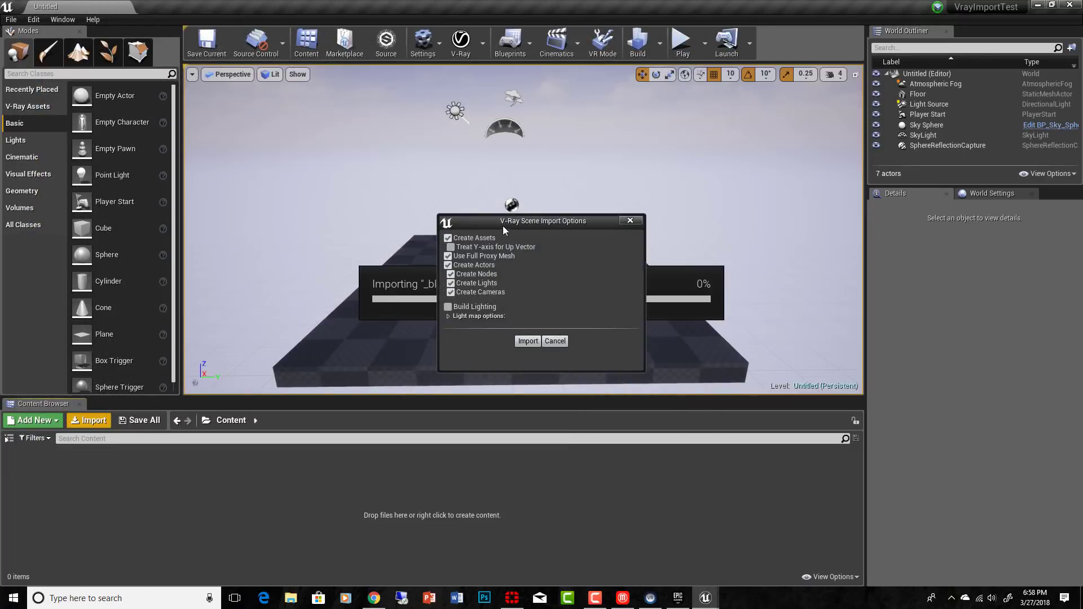
click(528, 341)
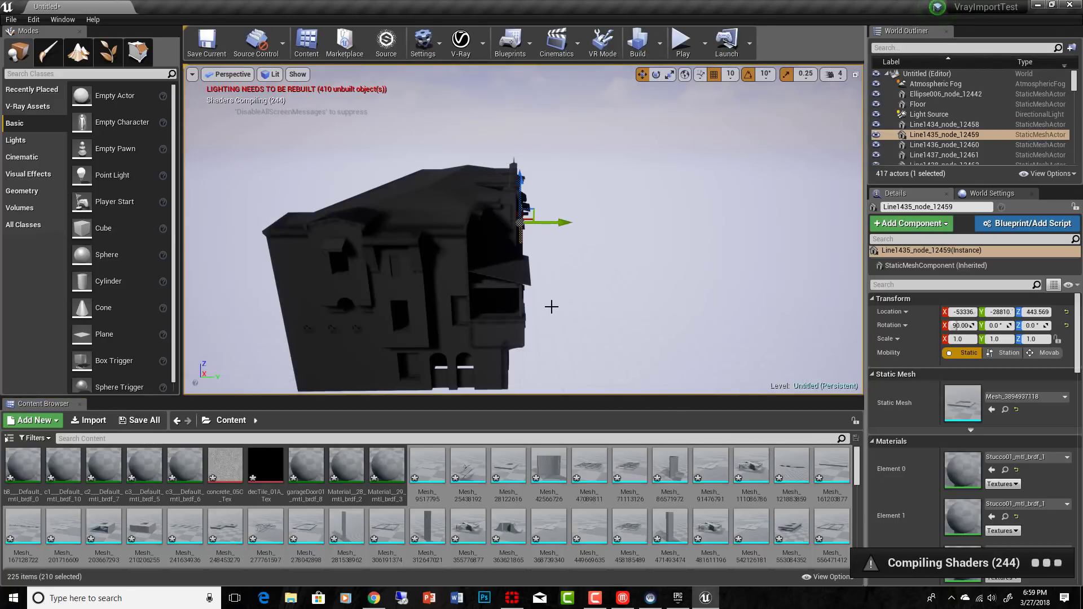
Step: Examine the imported building from several angles, including a close view of the Line1435_node_12459 actor
right_drag(552, 307, 594, 259)
key(d)
key(s)
drag(594, 272, 564, 183)
middle_drag(565, 183, 595, 252)
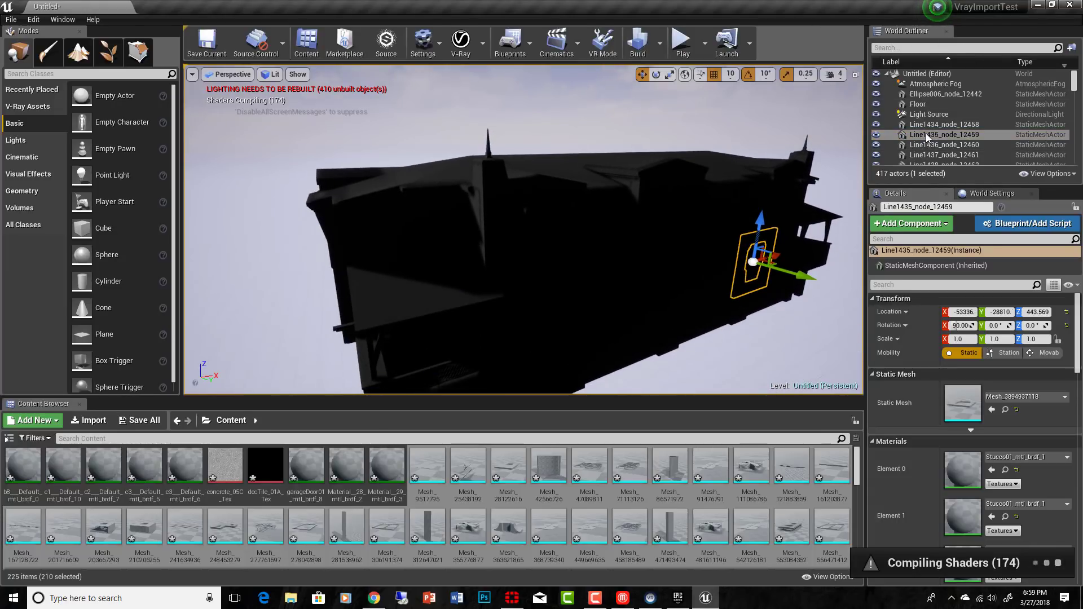
double_click(944, 134)
scroll(524, 229, down, 10)
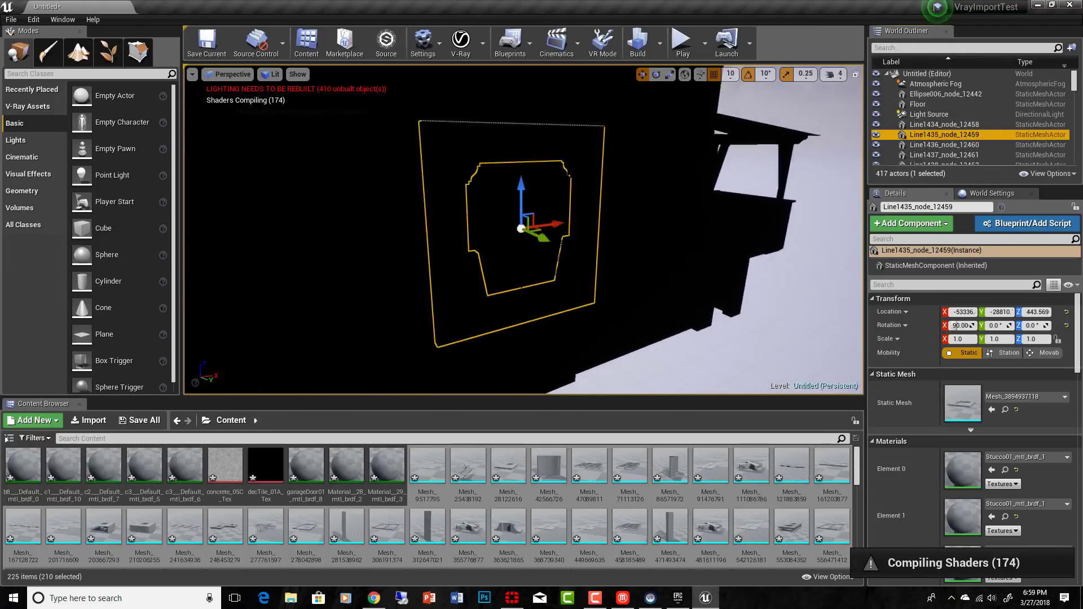
right_drag(523, 230, 520, 227)
key(a)
key(s)
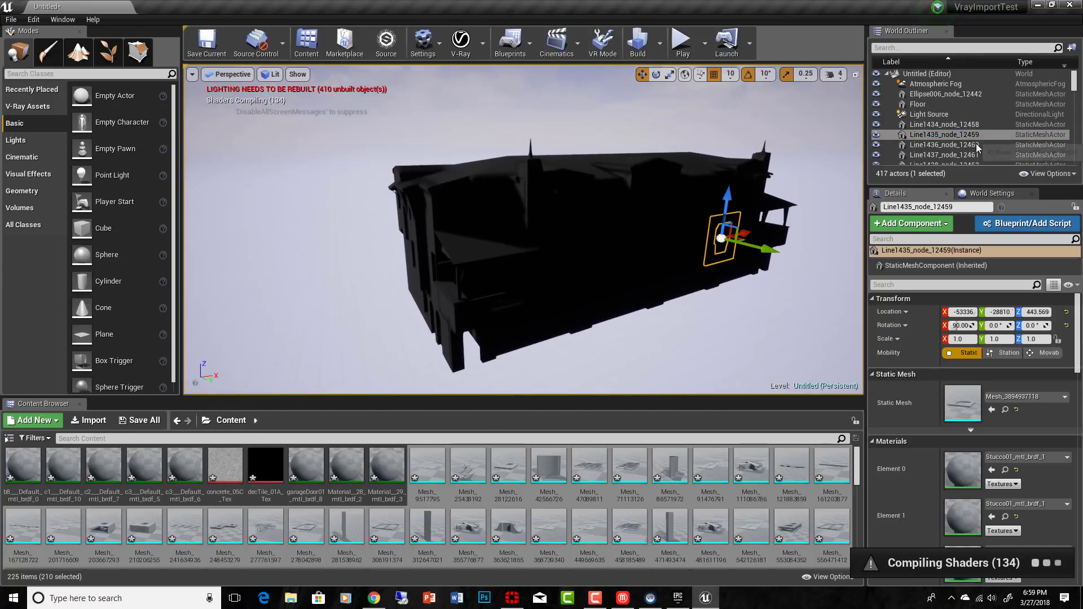
Step: Try moving the Line1435_node_12459 actor along Y to about -28660, and undo the move
double_click(951, 136)
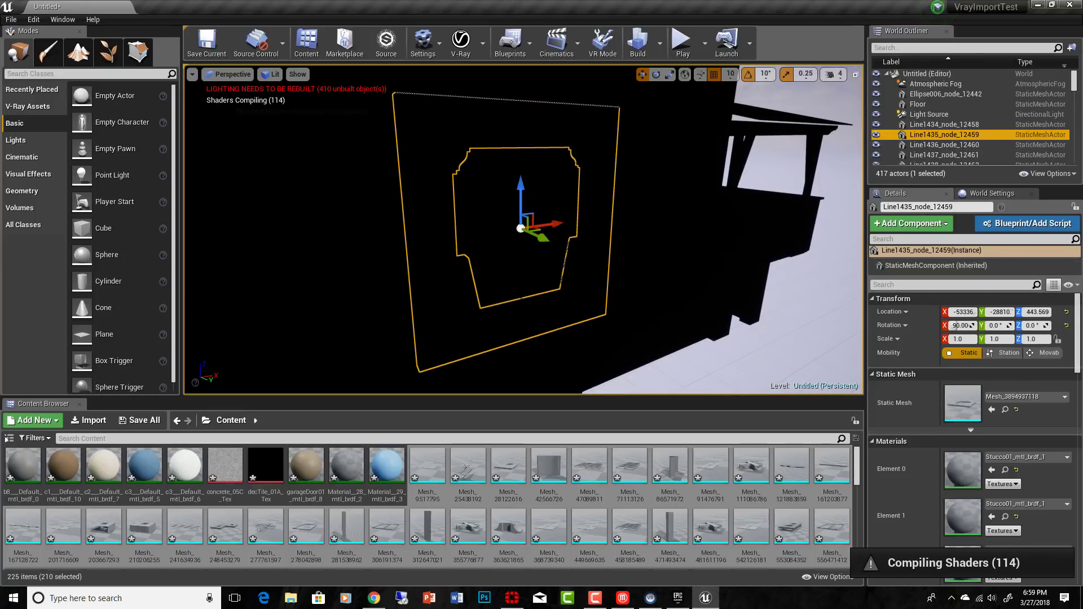
drag(541, 237, 628, 272)
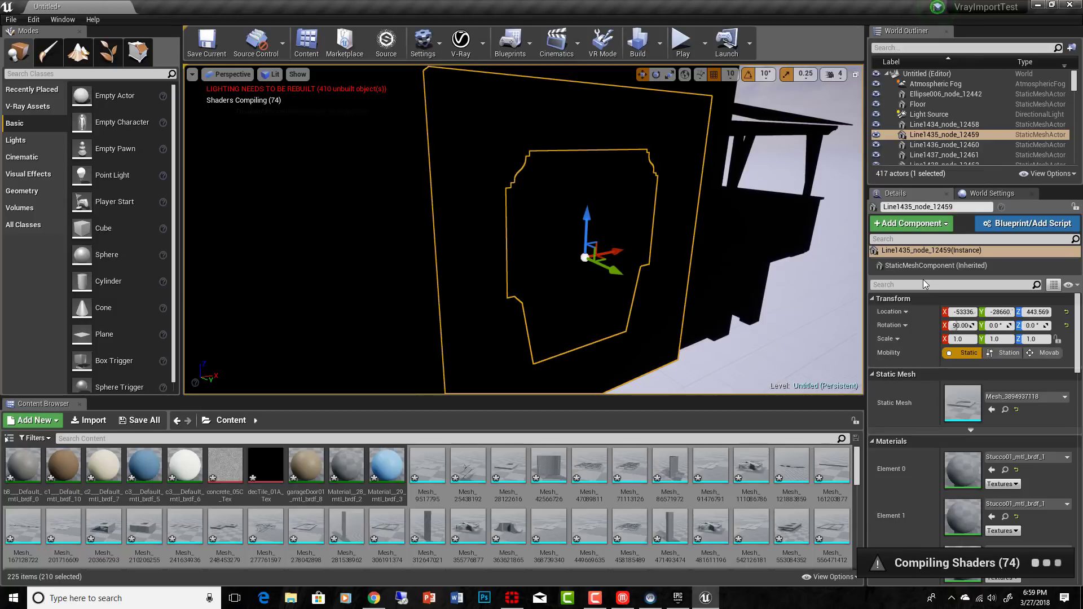
key(ctrl+z)
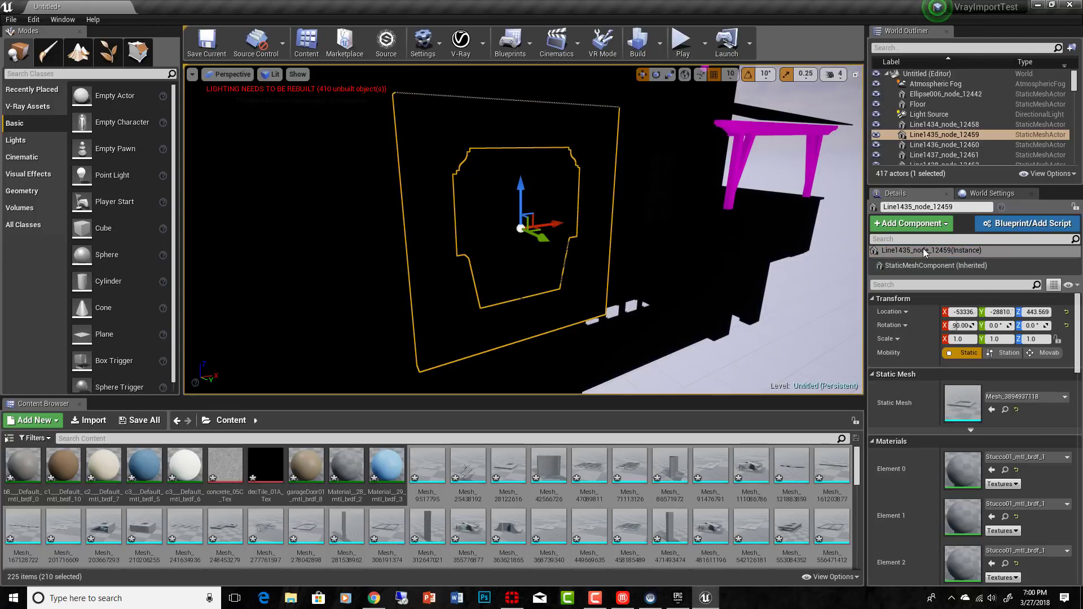
Step: Inspect the materials across the whole facade of the imported building
scroll(632, 267, down, 8)
middle_drag(632, 268, 466, 275)
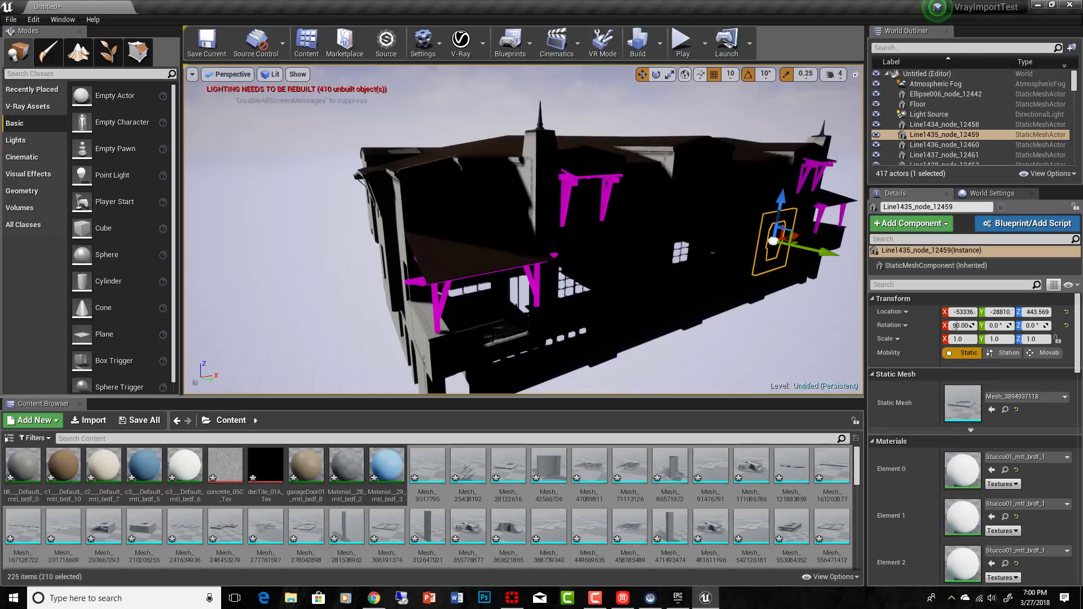
Step: View the building from below and from its corner, and select the magenta canopy beam to check its assigned materials
middle_drag(525, 243, 547, 314)
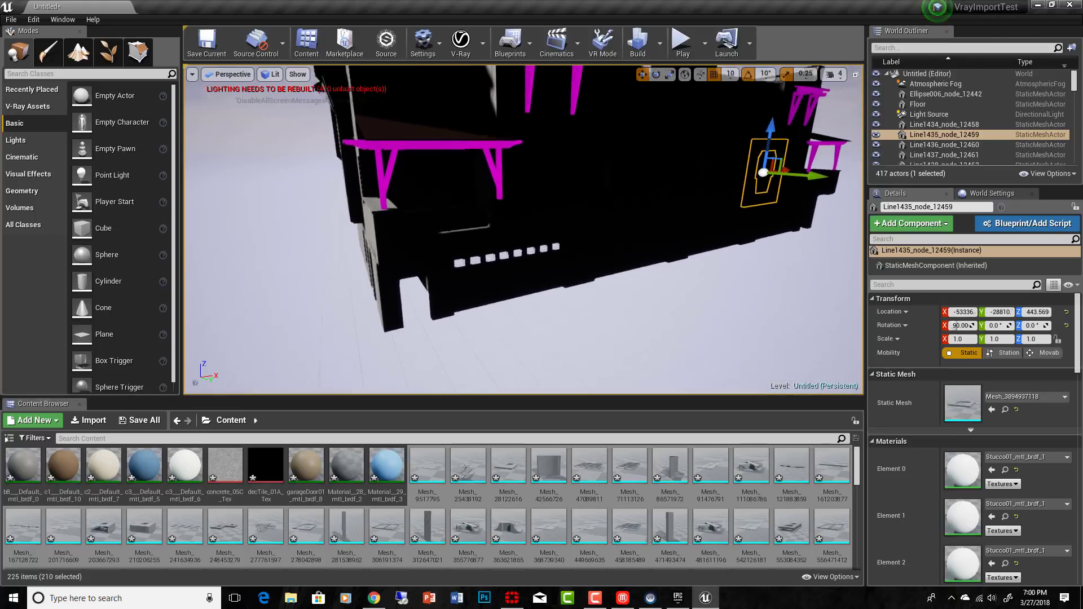
middle_drag(565, 377, 608, 326)
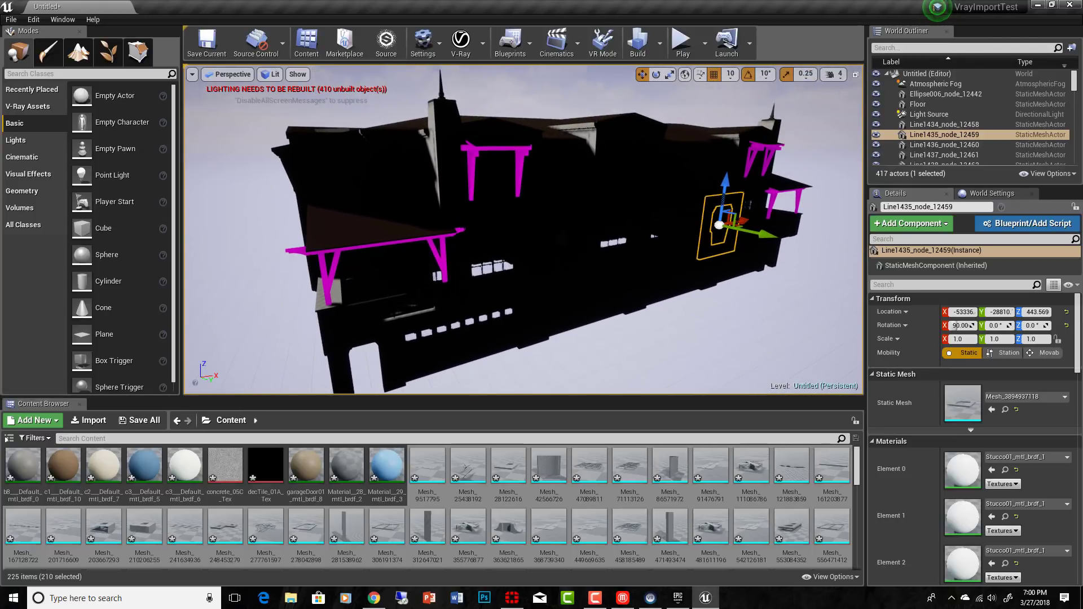
drag(493, 334, 491, 287)
middle_drag(493, 334, 439, 346)
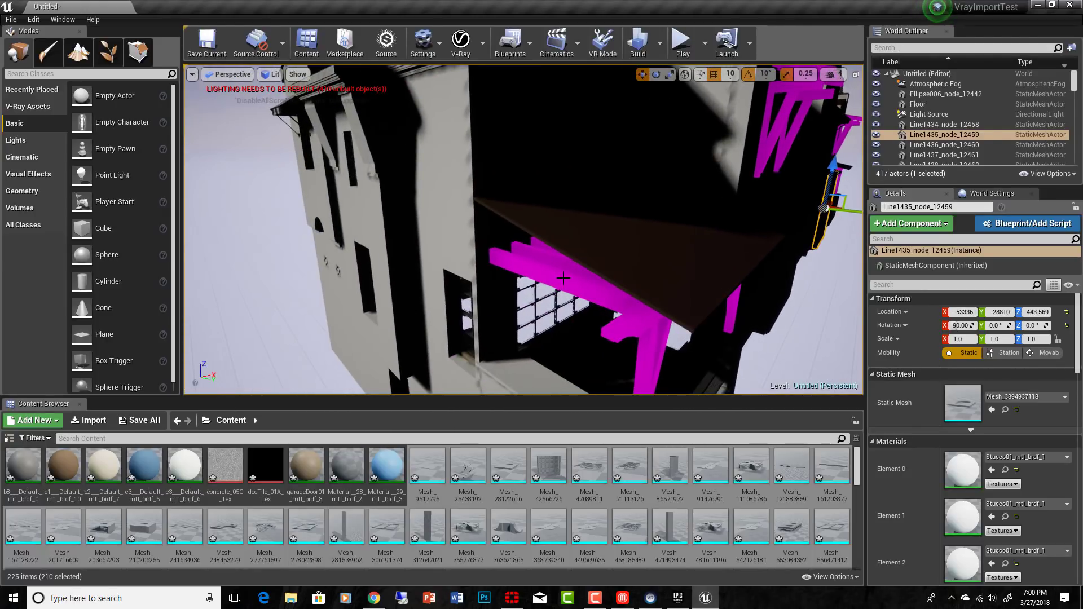
click(563, 277)
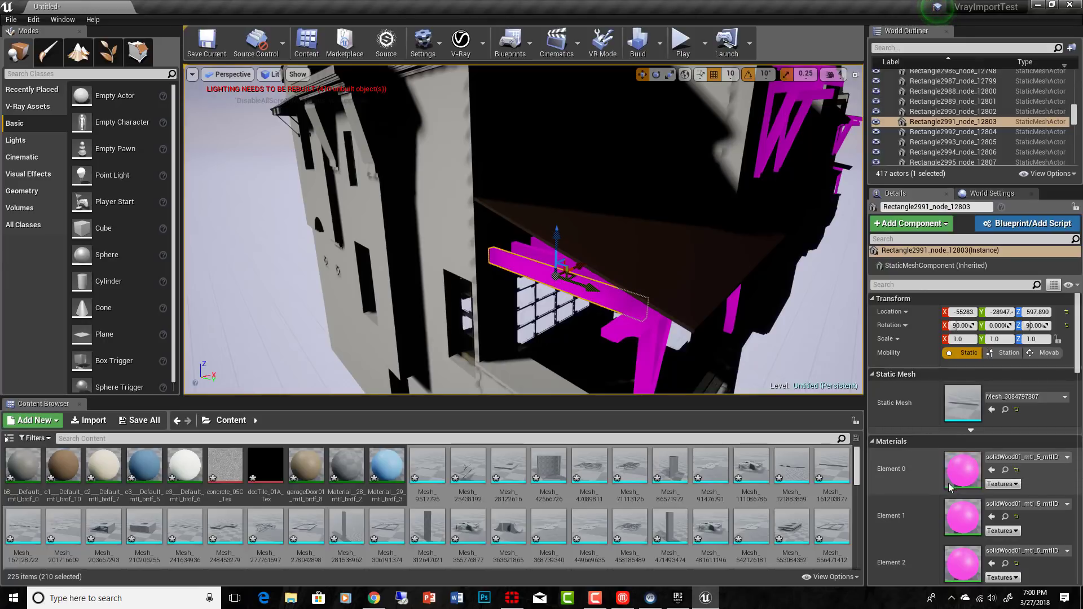
scroll(567, 249, down, 3)
scroll(567, 249, down, 3)
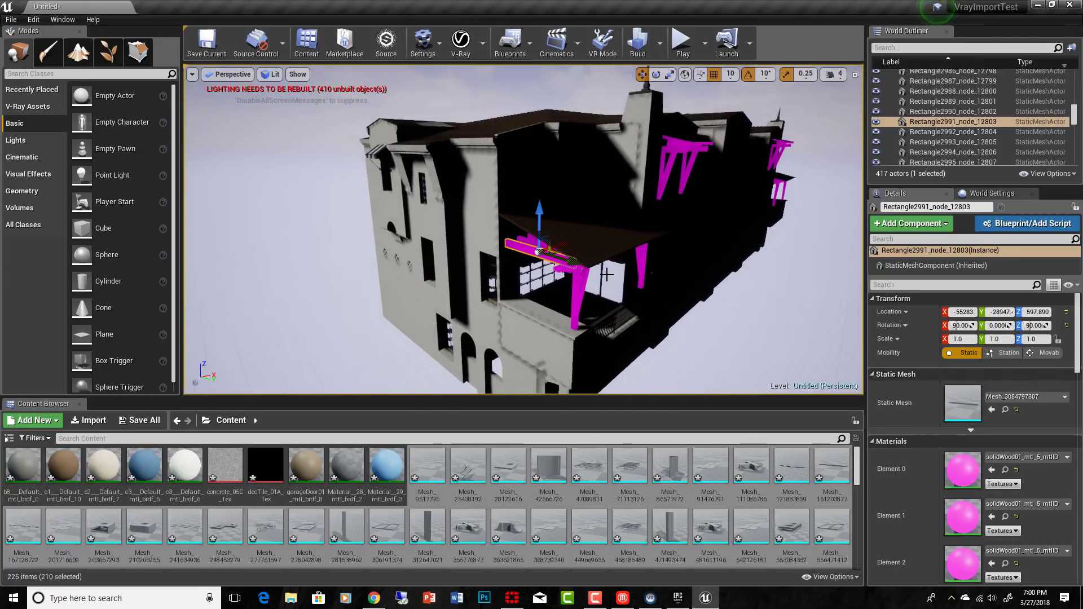
Step: Examine the corner canopy and the magenta wood braces along the facade from several distances and angles
scroll(611, 274, up, 2)
middle_drag(611, 274, 525, 294)
scroll(612, 274, down, 2)
middle_drag(612, 273, 583, 320)
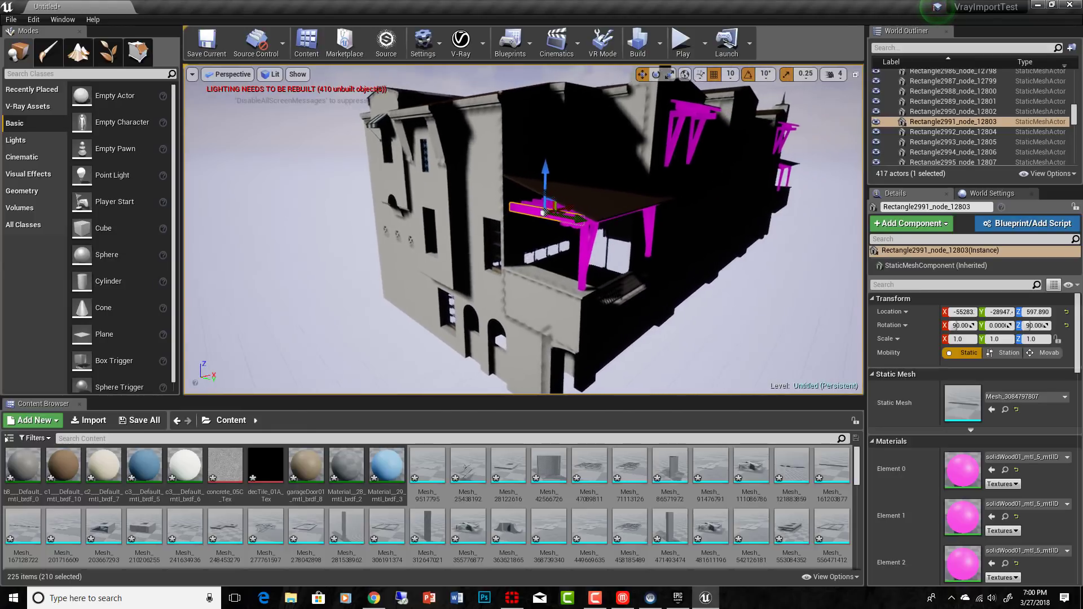
key(w)
mouse_move(611, 273)
right_down()
mouse_move(688, 261)
mouse_move(530, 277)
mouse_move(627, 273)
mouse_move(600, 269)
right_up()
key(s)
key(d)
key(e)
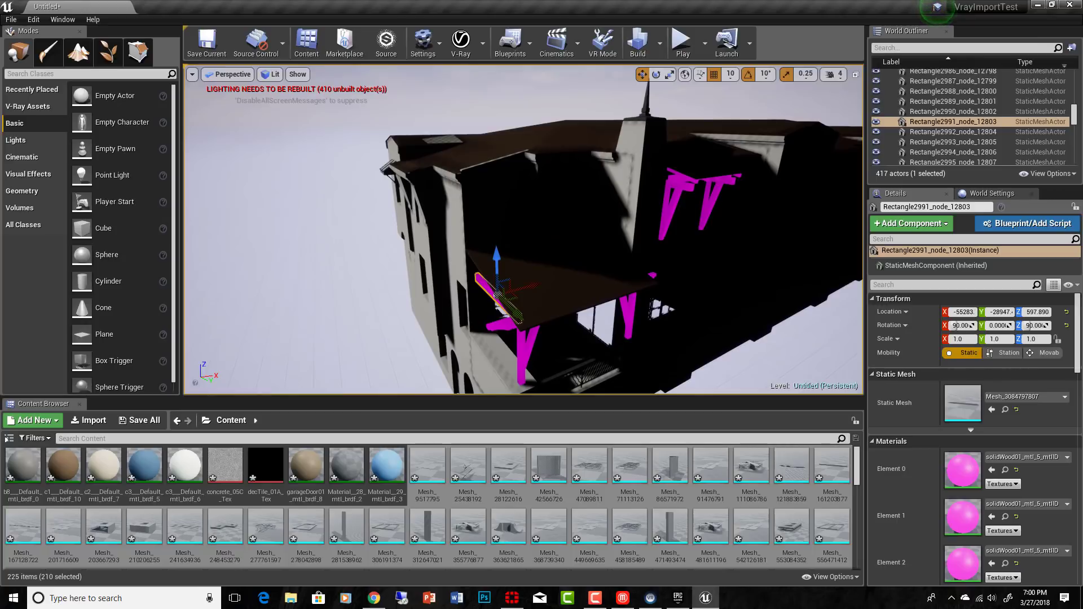
Step: Select a magenta brace under the canopy and inspect its Element 1 solidWood01 material in the material editor, closing it when done
click(623, 303)
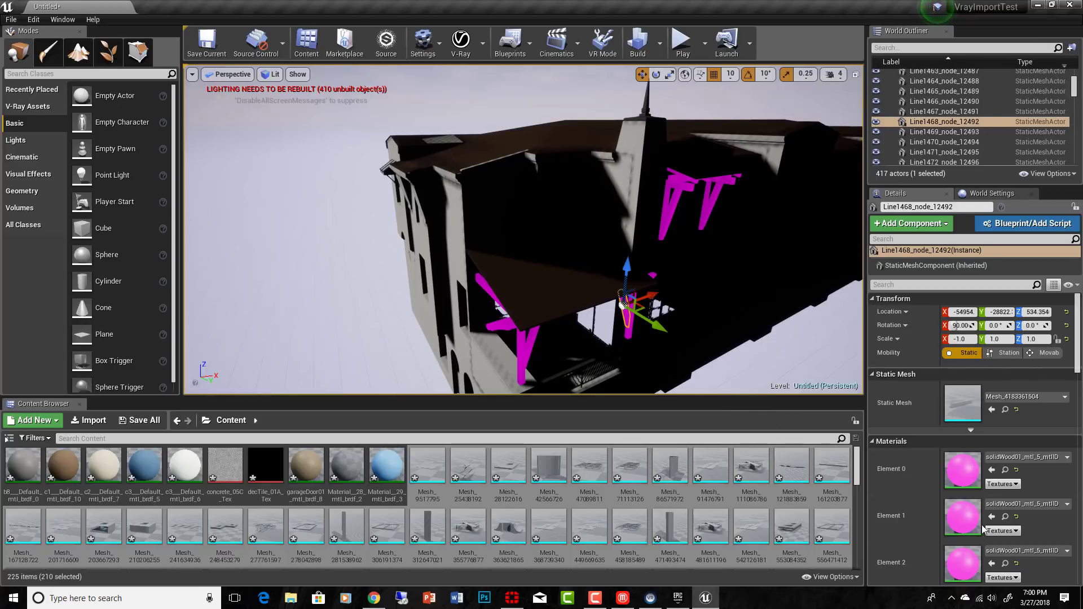
double_click(963, 518)
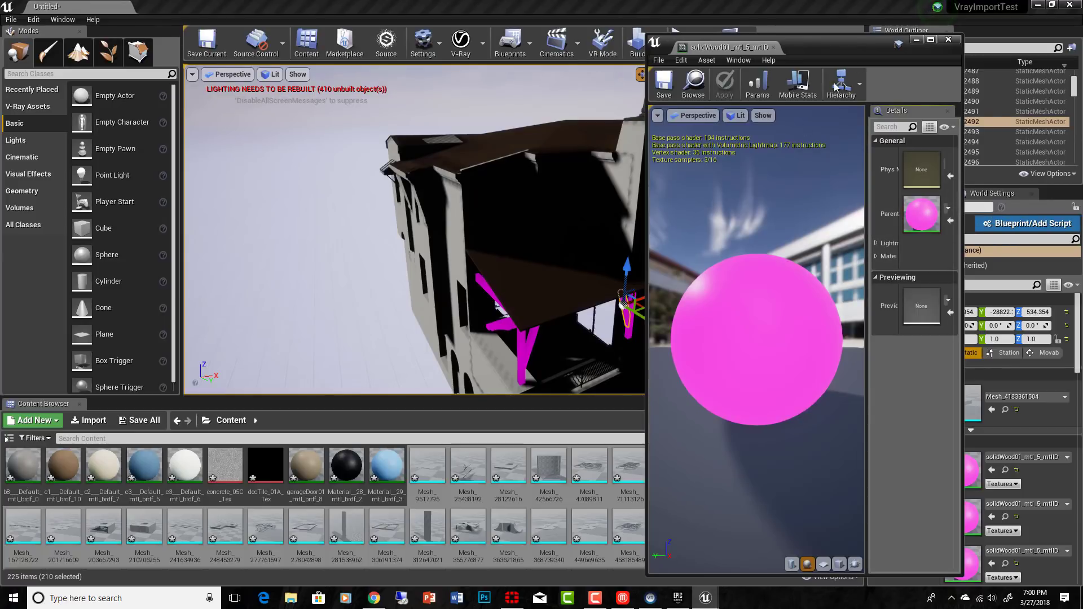
click(949, 39)
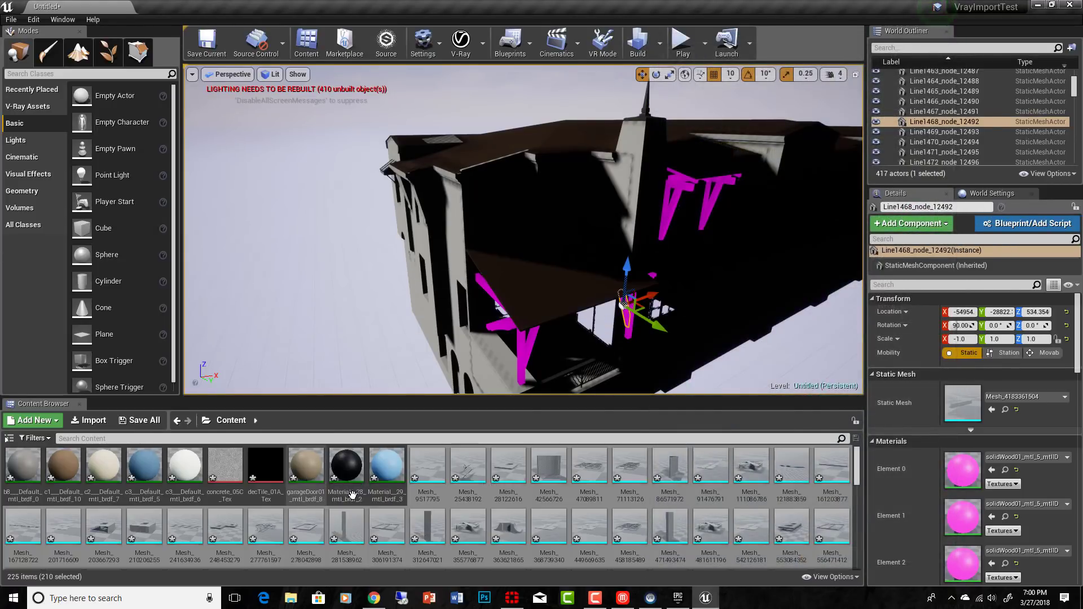
Step: Open the garageDoor01 material in a maximized editor and review its parameter groups down to the parent material
double_click(313, 471)
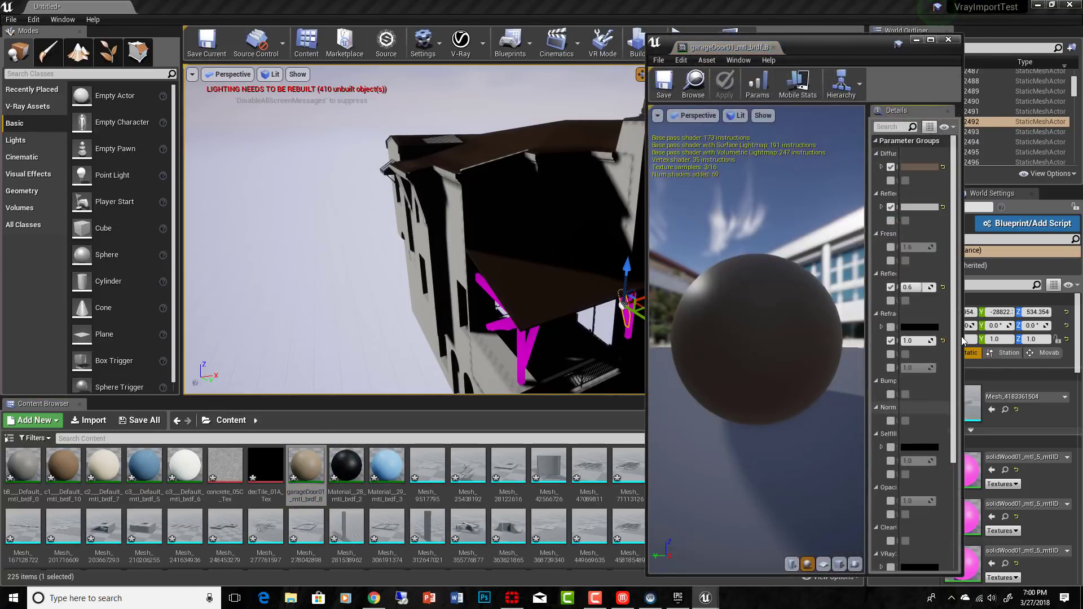
click(798, 84)
click(931, 40)
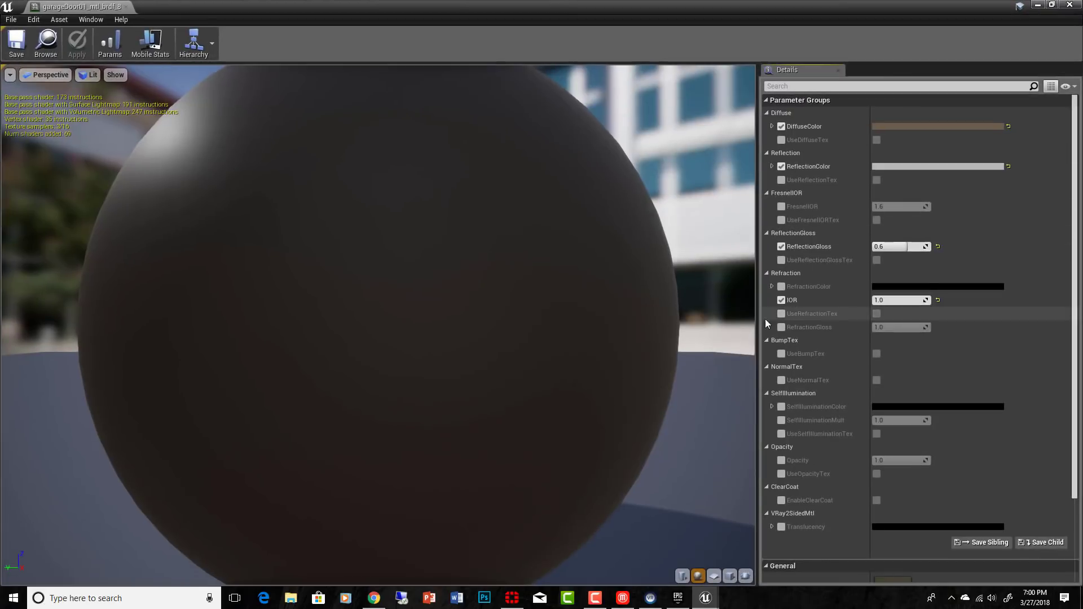
scroll(984, 475, down, 5)
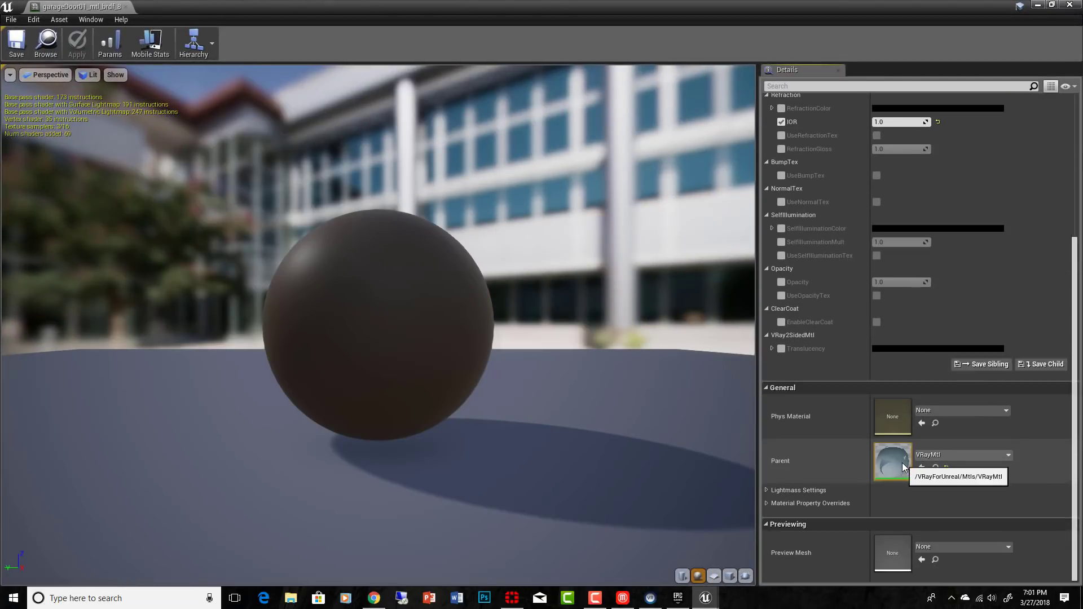
Step: Open the parent VRayMtl material, examine its node graph, and return to the garageDoor01 material
scroll(990, 360, up, 3)
double_click(897, 533)
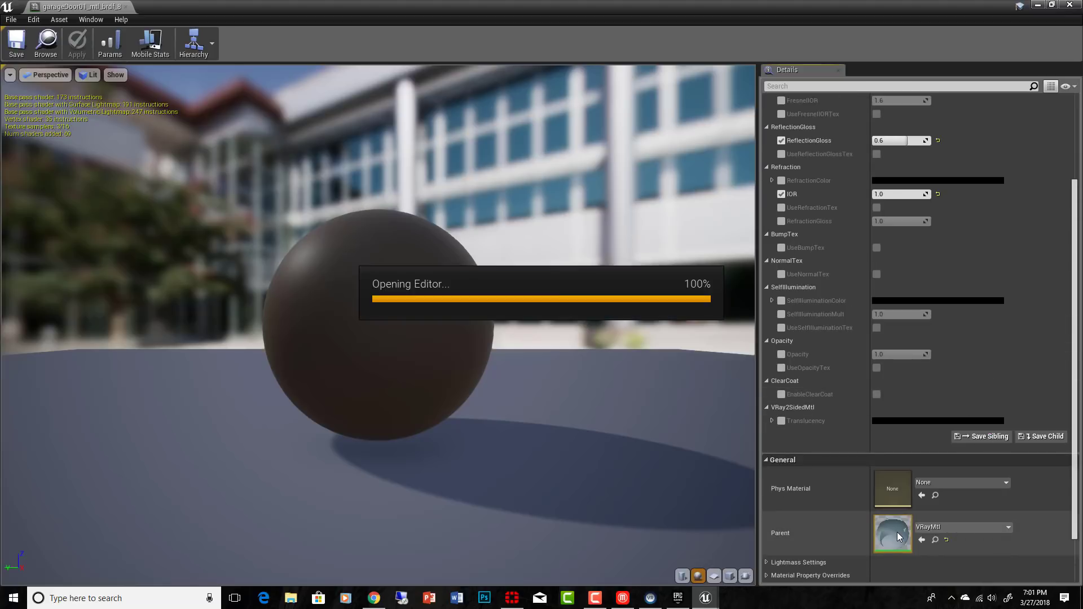
scroll(677, 318, down, 10)
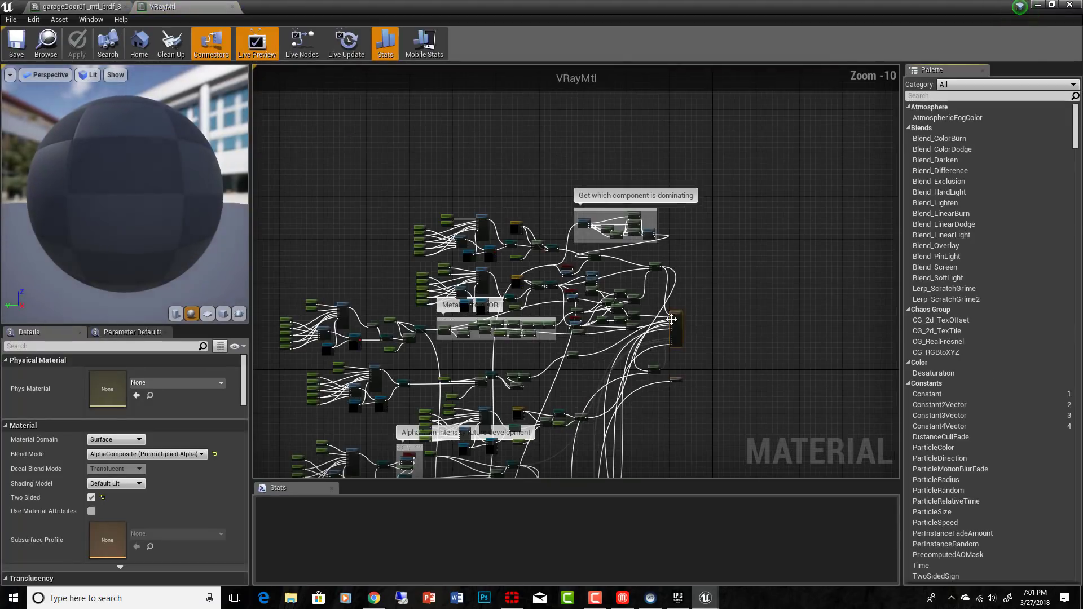
scroll(671, 319, down, 2)
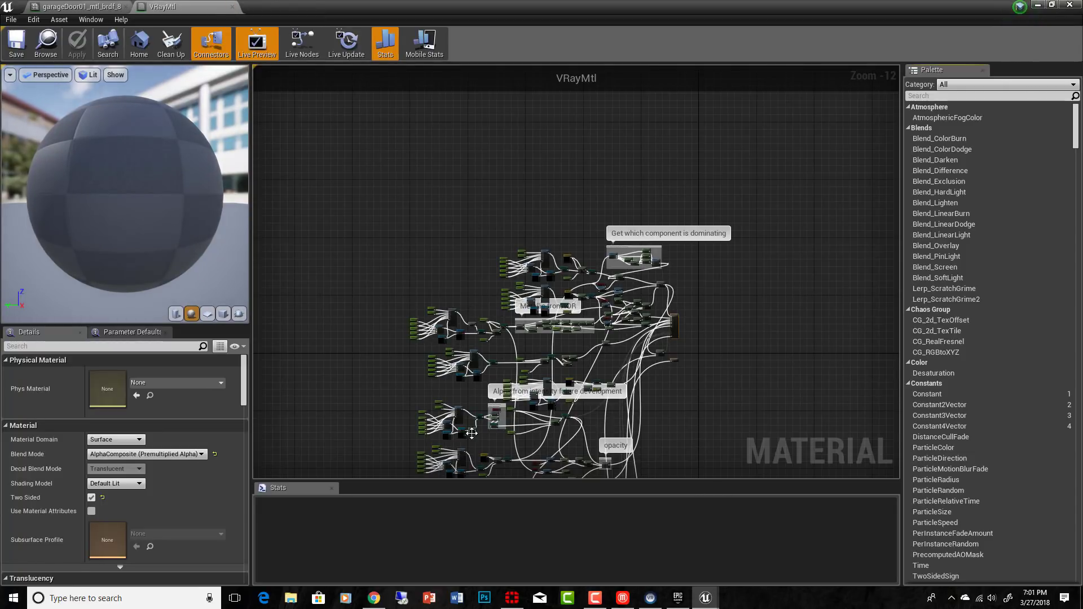
click(98, 13)
Step: Try a light tan DiffuseColor with a value of about 0.81, and turn UseDiffuseTex on and its override off again
scroll(970, 354, up, 3)
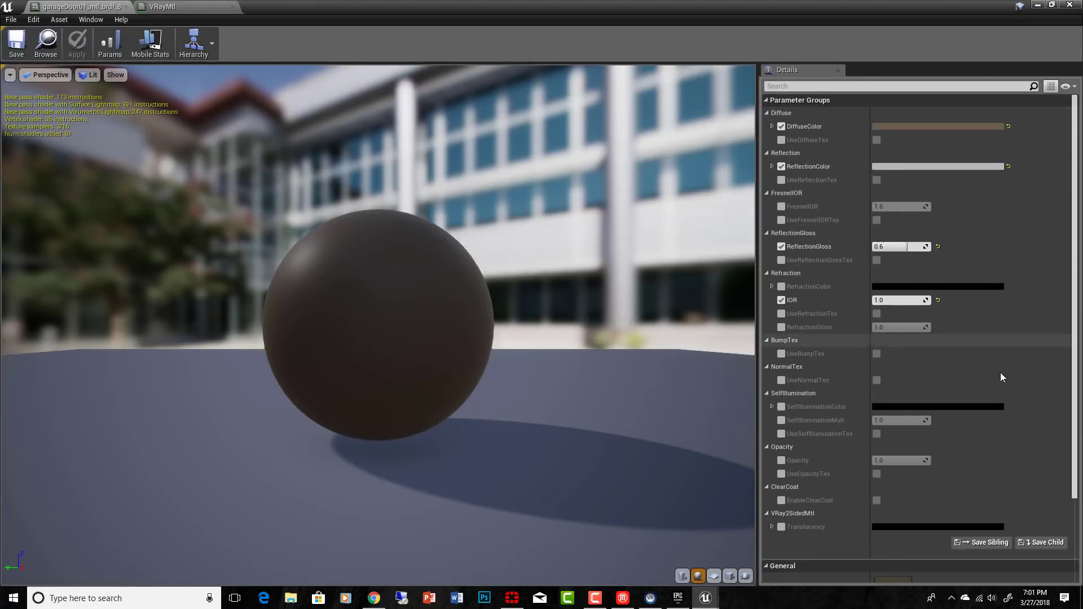
scroll(1023, 467, down, 2)
scroll(1016, 467, up, 2)
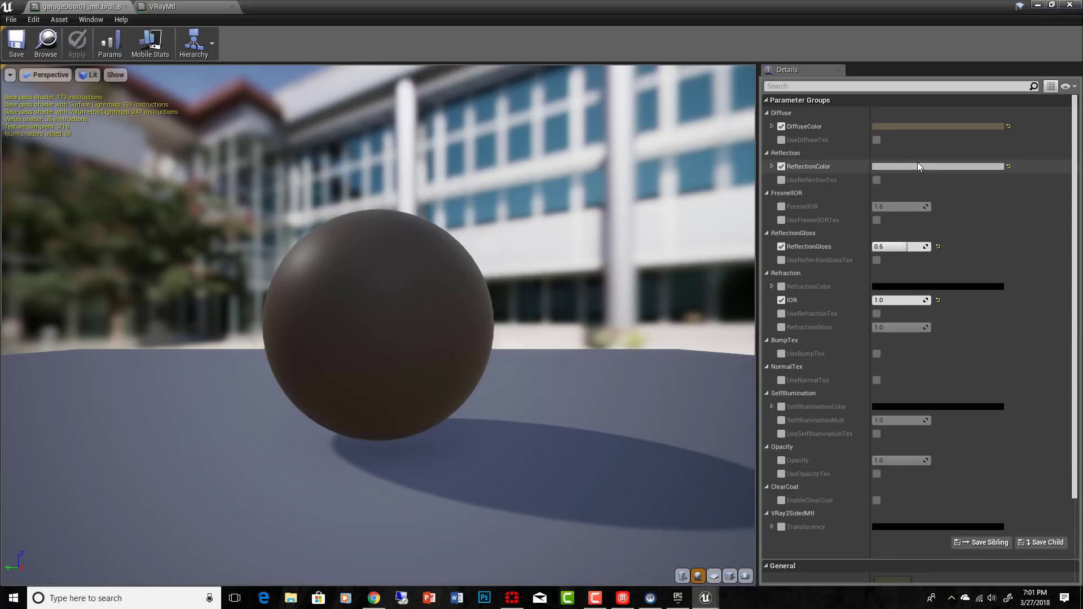
click(925, 127)
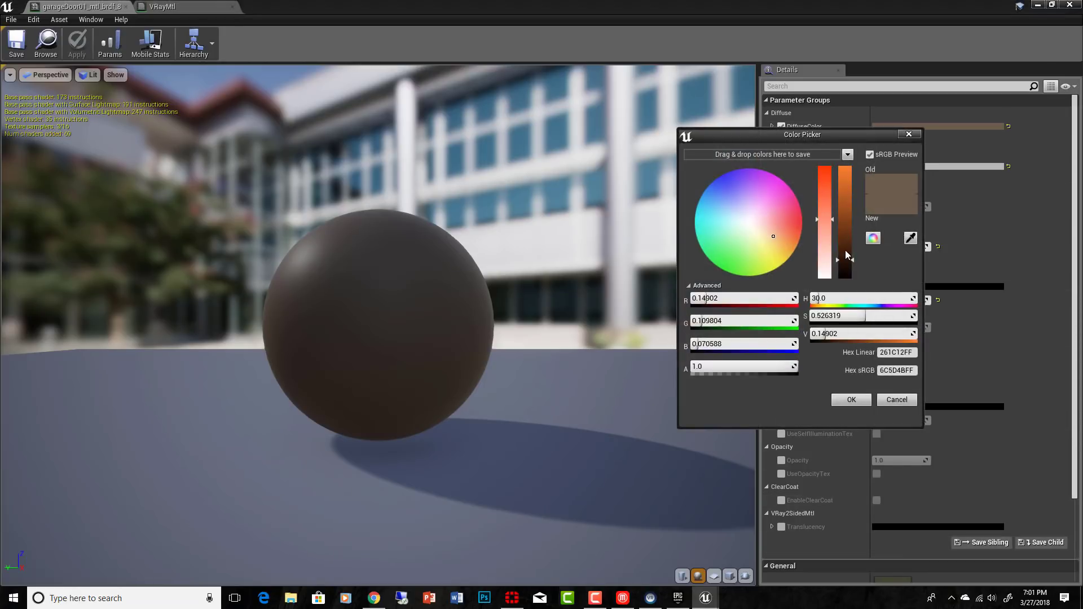
mouse_move(844, 231)
mouse_down()
mouse_move(844, 217)
mouse_move(845, 244)
mouse_move(846, 219)
mouse_up()
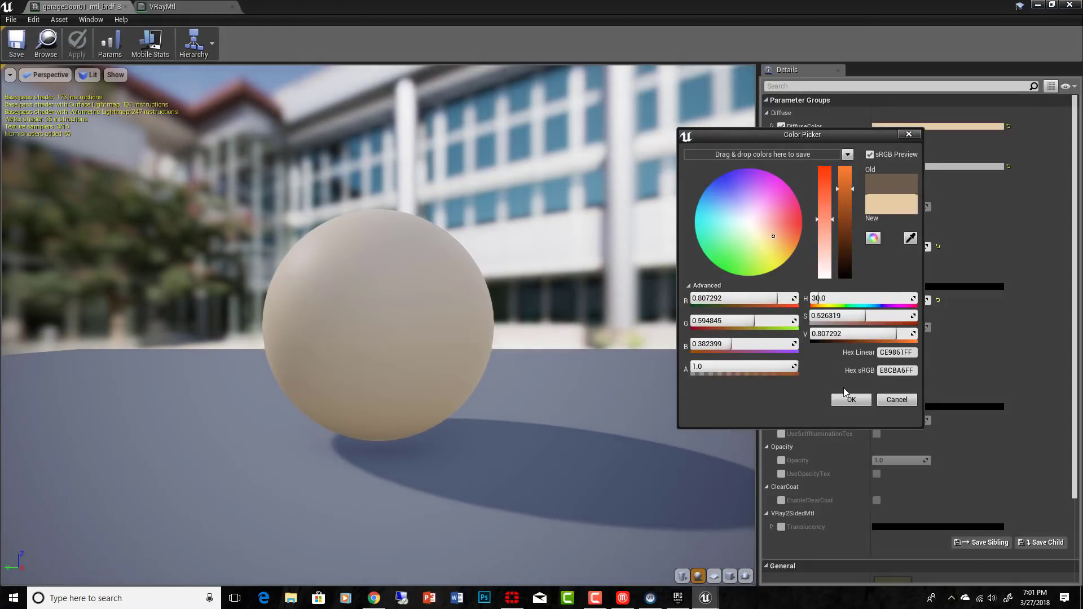
click(850, 401)
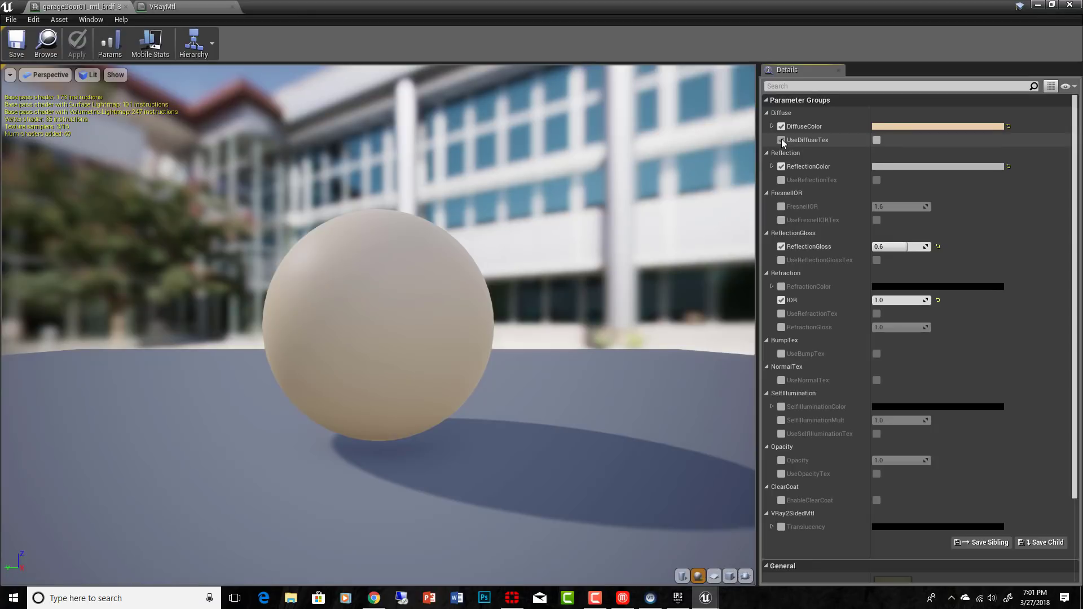
click(877, 140)
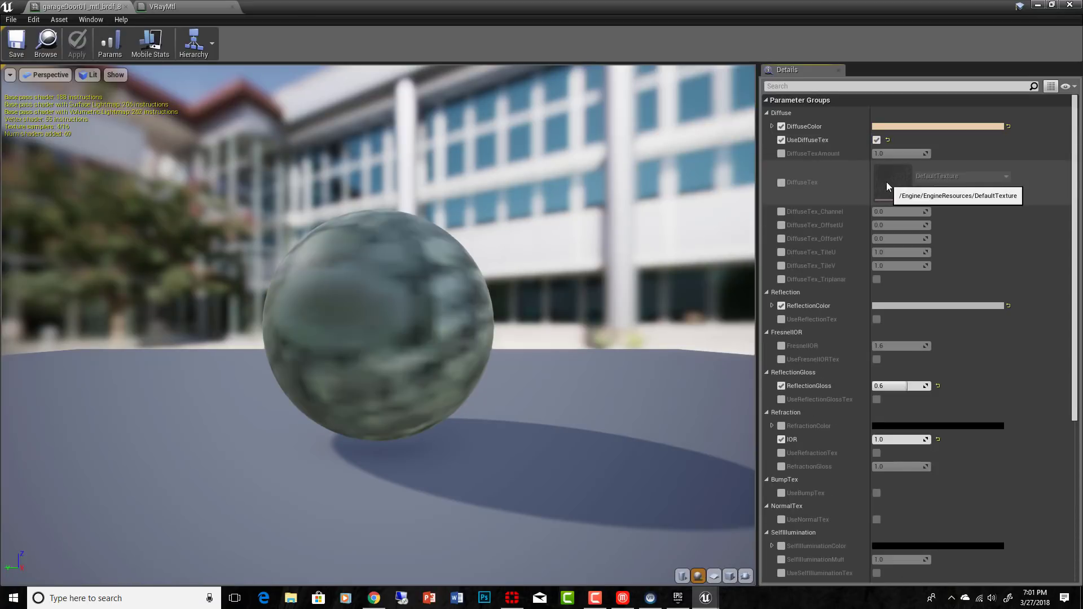
click(781, 140)
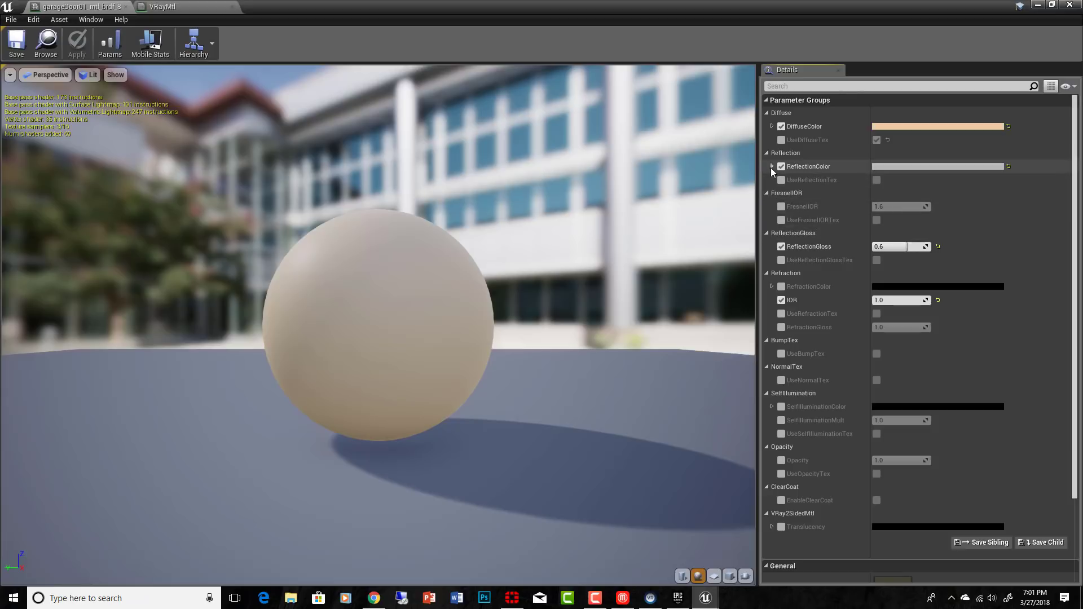
Step: Set the garageDoor01 material's ReflectionColor to a saturated pink with a value of 0.75
click(963, 167)
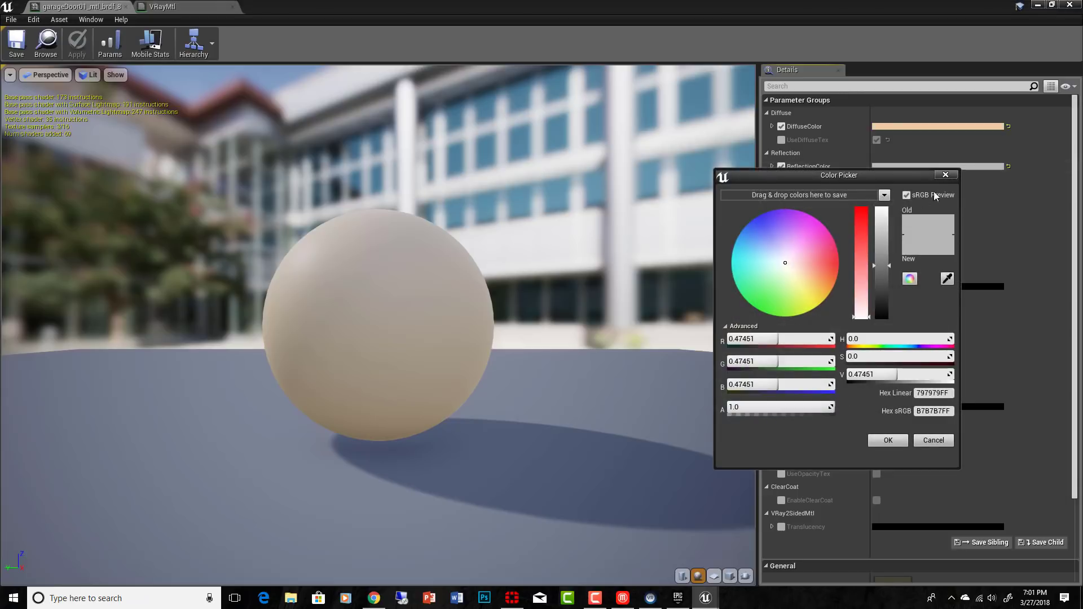
click(836, 252)
drag(882, 215, 882, 265)
drag(890, 308, 887, 229)
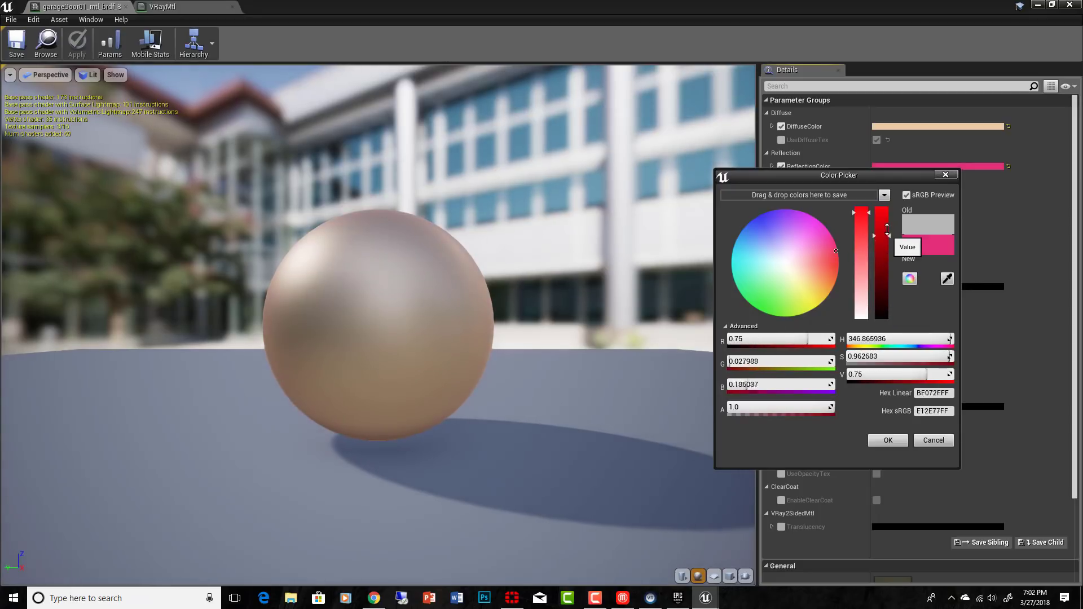
click(888, 441)
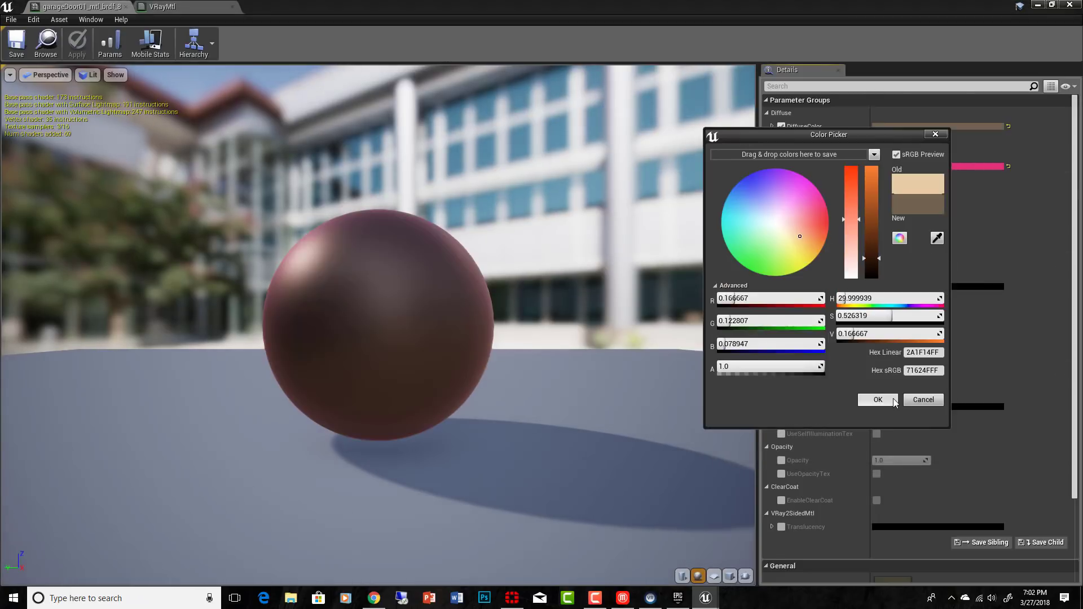
Step: Darken the DiffuseColor to a brown with a value of about 0.17, and raise ReflectionGloss to 0.8
click(888, 398)
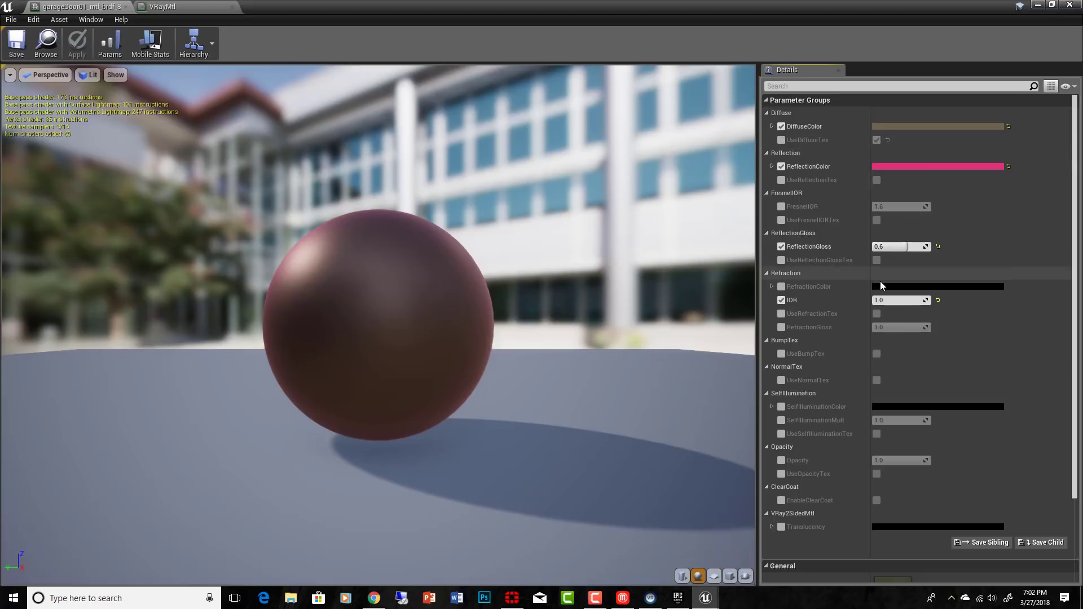
mouse_move(907, 246)
mouse_down()
mouse_move(943, 246)
mouse_move(874, 246)
mouse_move(922, 247)
mouse_up()
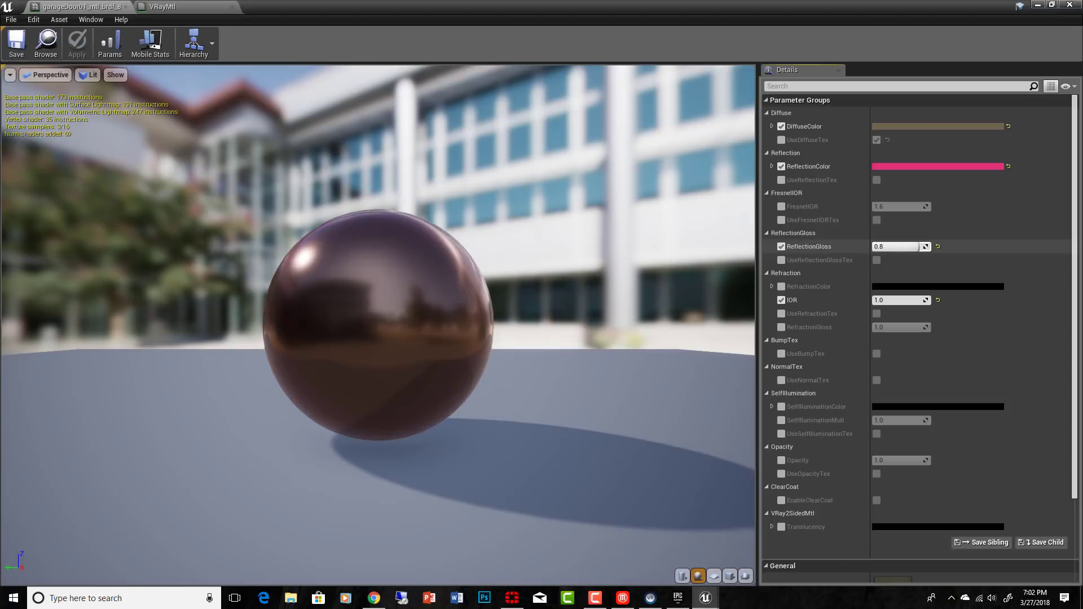
Step: Try switching the SelfIlluminationColor override on and off, and try lowering the material's Opacity to about 0.2
scroll(914, 349, down, 1)
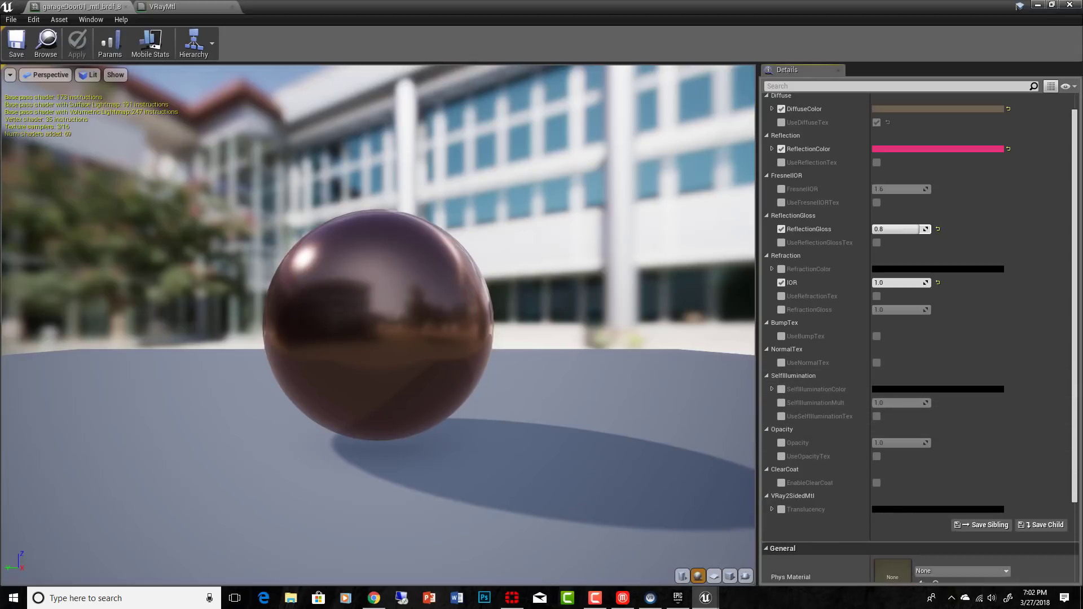
click(782, 389)
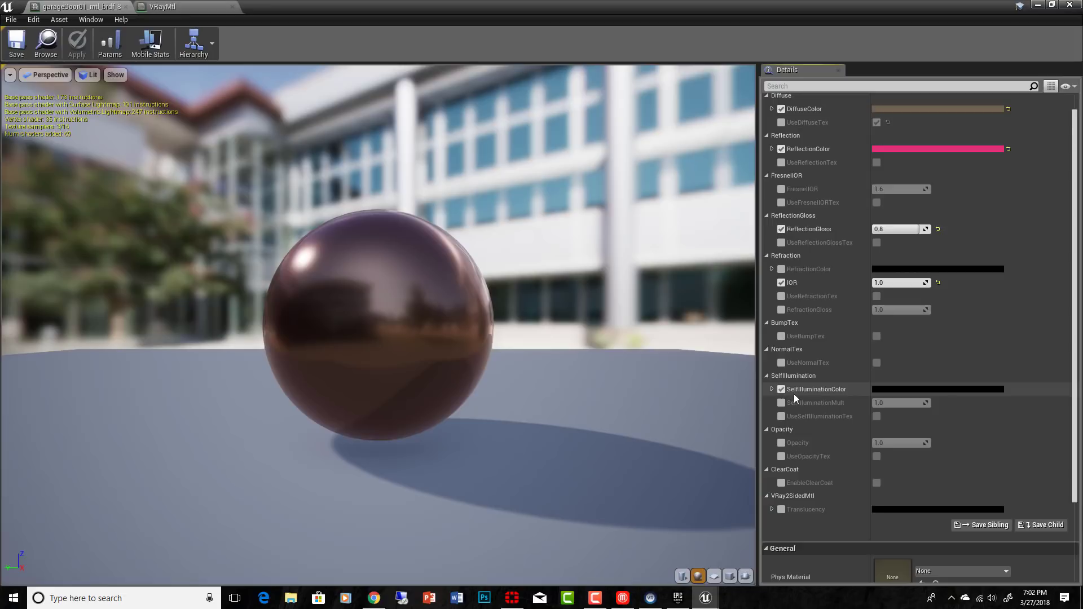
click(782, 389)
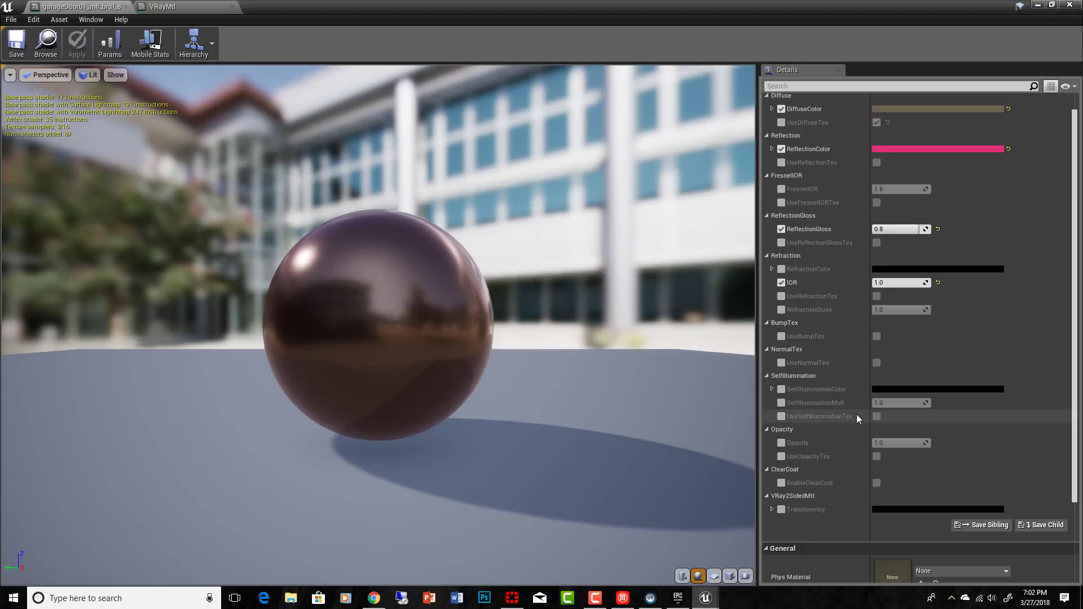
click(783, 443)
drag(900, 444, 847, 444)
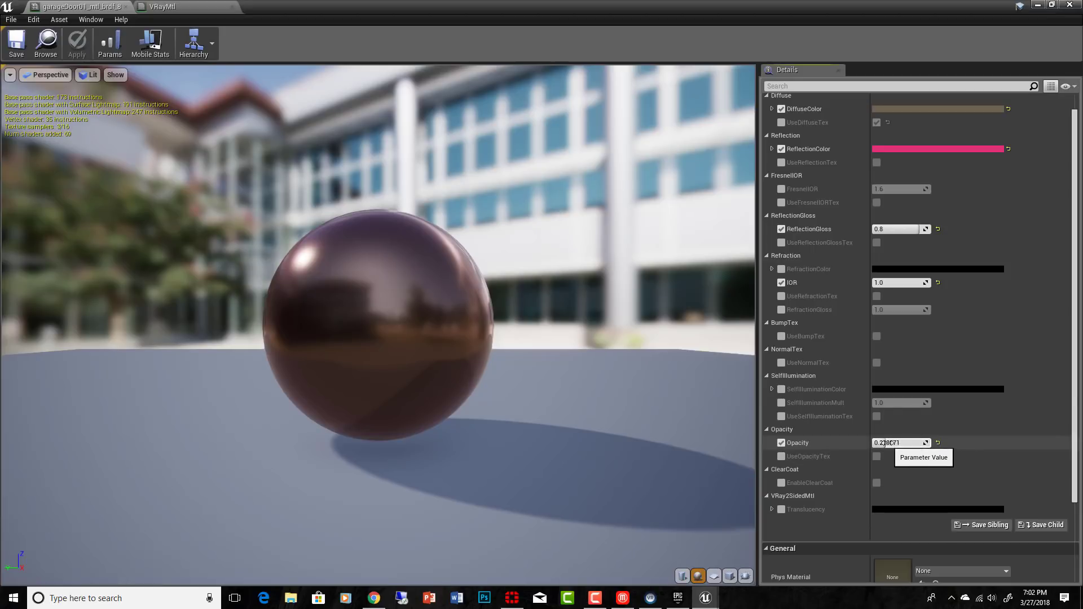
Step: Enable SelfIlluminationColor with an alpha of about 43.98, set SelfIlluminationMult to about 3.56, and close both material editors
click(948, 390)
drag(804, 382, 819, 380)
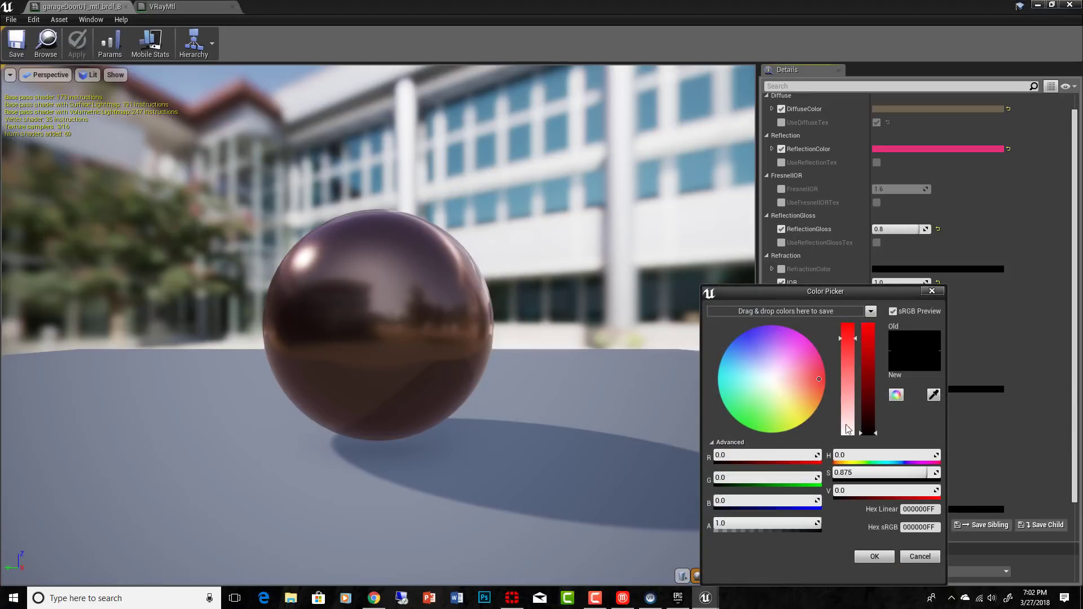
click(874, 557)
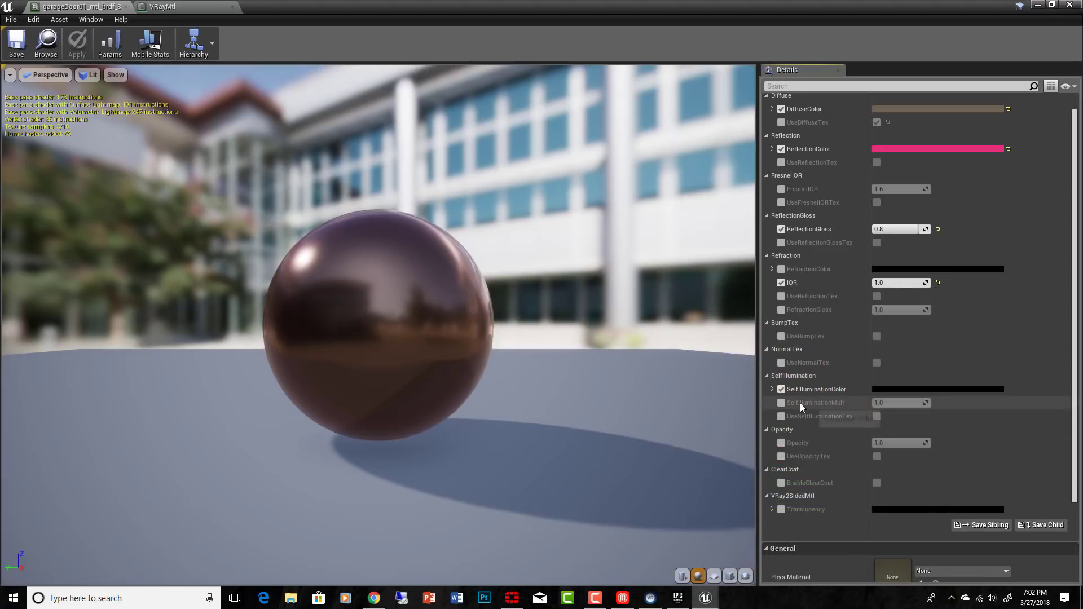
click(773, 389)
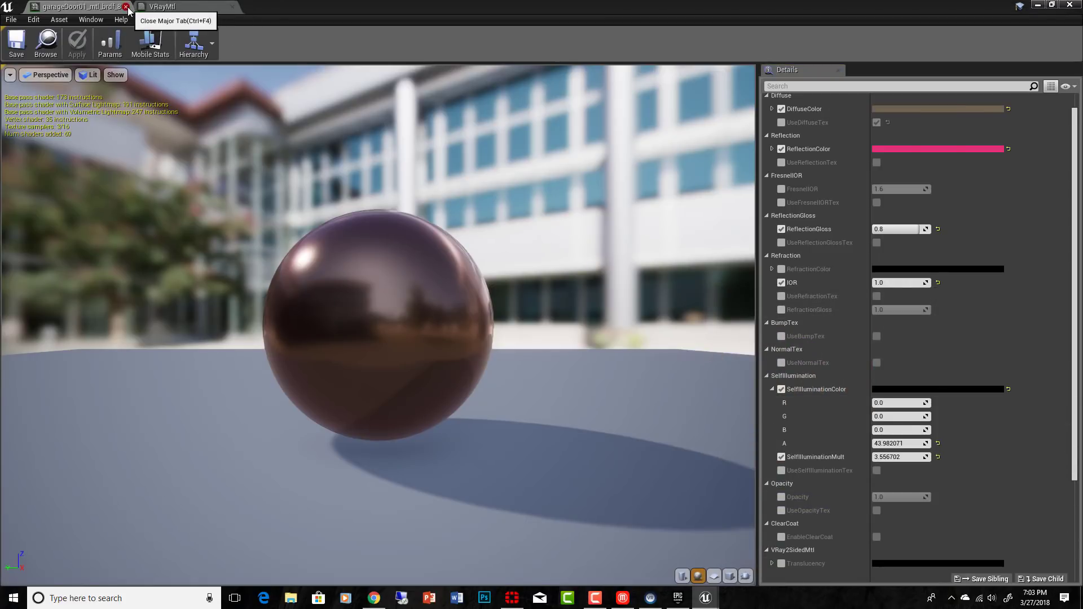
click(128, 10)
click(128, 9)
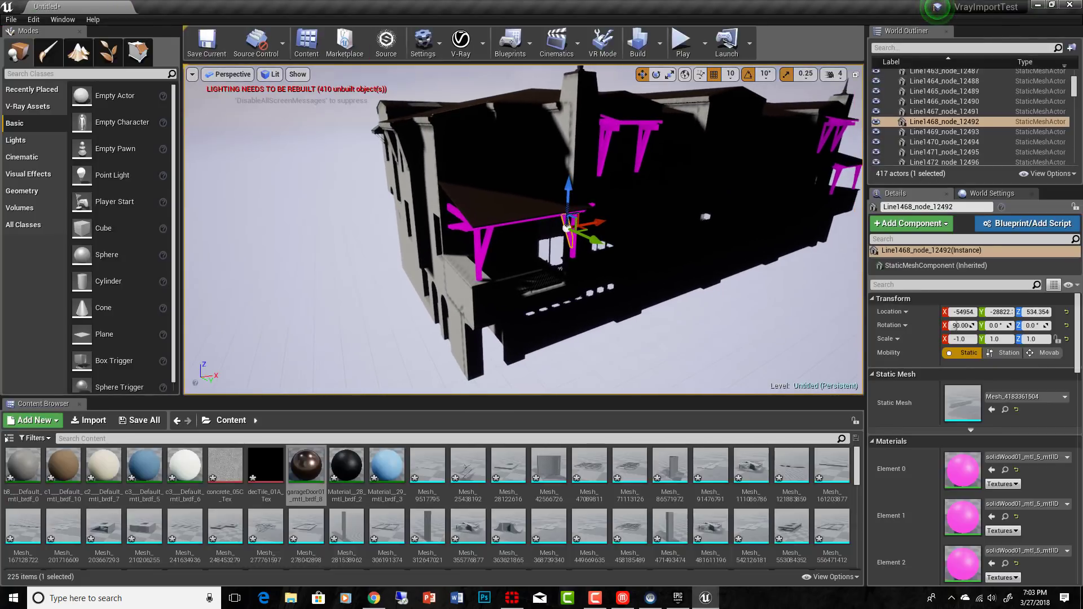
Step: Find the V-Ray actors and place a VRaySettingsEnvironment actor in the level beside the building
right_drag(524, 229, 500, 227)
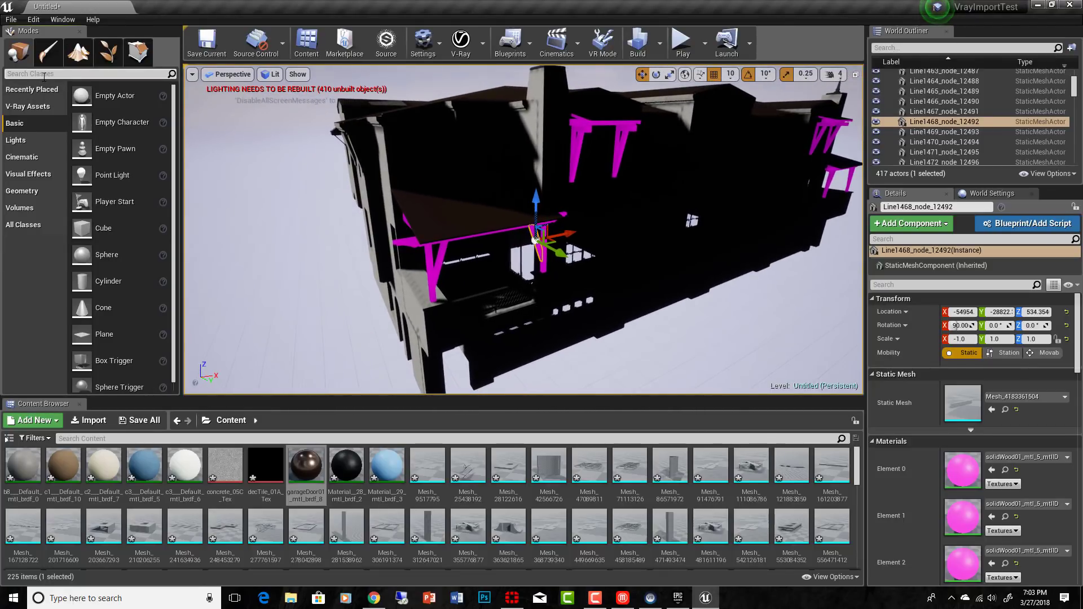
click(44, 74)
text(vray)
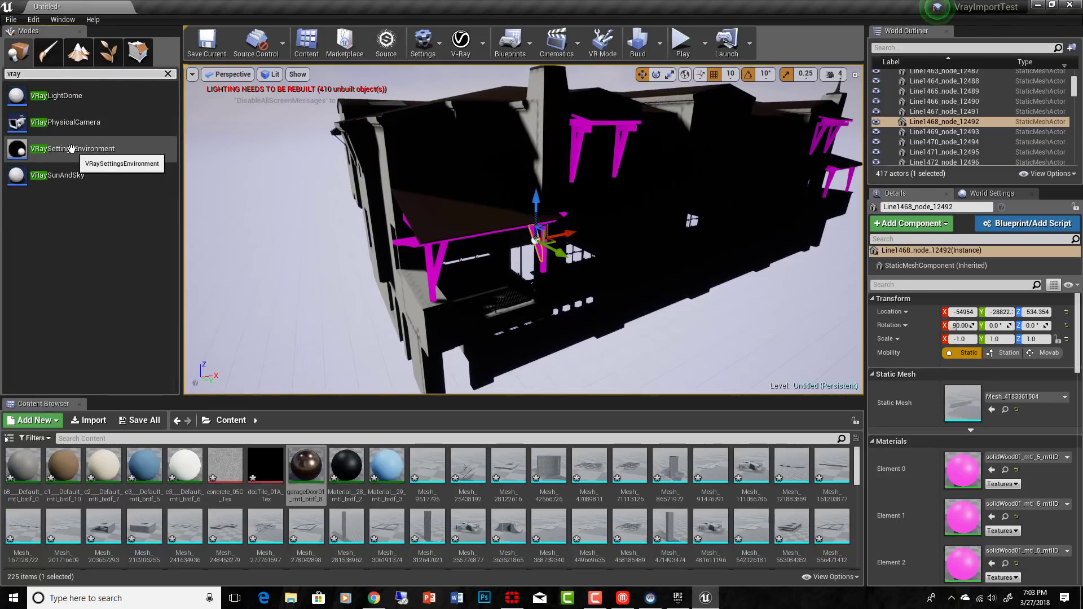
drag(73, 149, 333, 248)
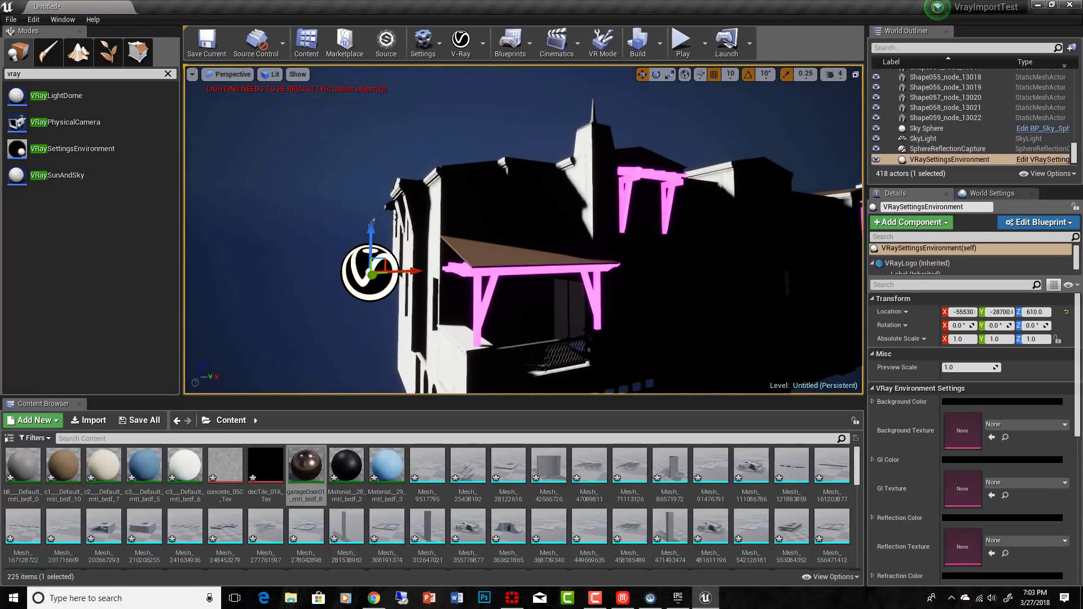
Step: Try a blue Background Color with a value of about 0.297 on the VRaySettingsEnvironment actor, and reset it to default
scroll(999, 383, down, 3)
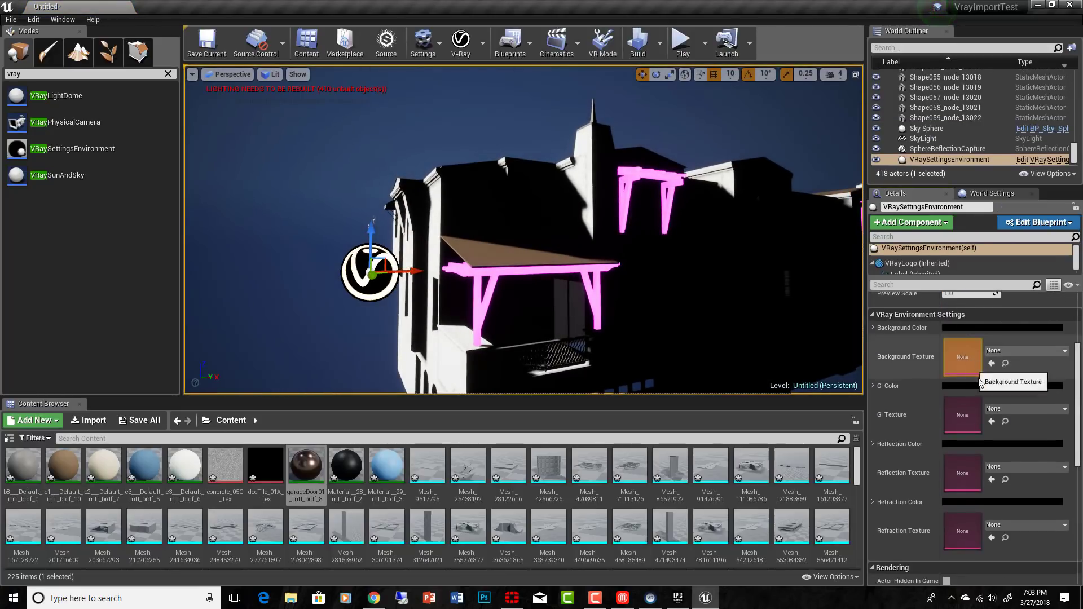
click(992, 327)
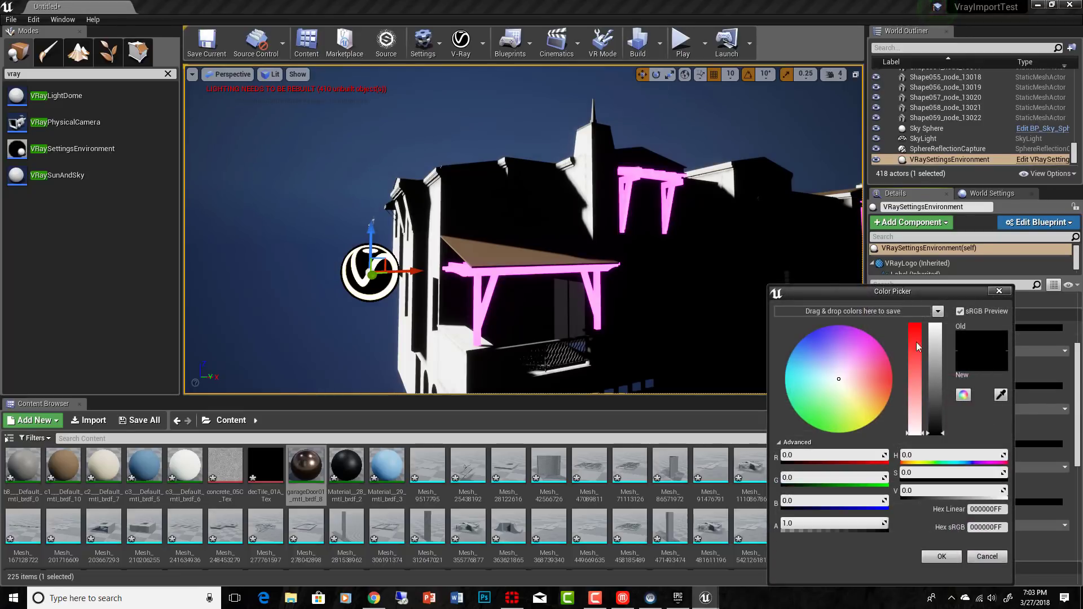
mouse_move(827, 338)
mouse_down()
mouse_move(818, 333)
mouse_move(795, 363)
mouse_move(799, 351)
mouse_up()
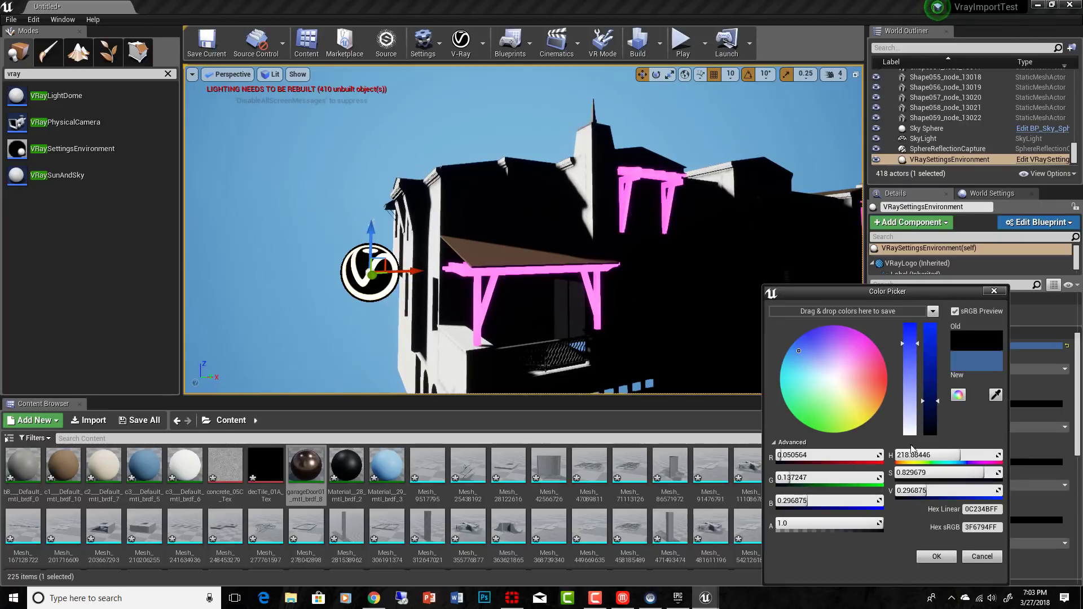
click(937, 559)
alt+drag(547, 190, 702, 240)
scroll(697, 248, down, 5)
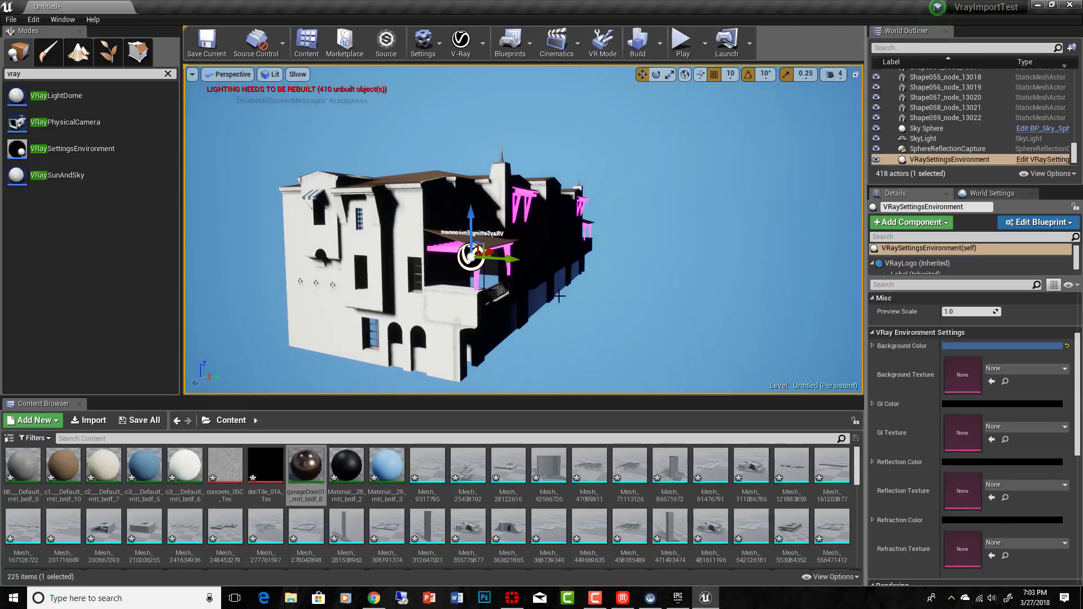
click(1067, 345)
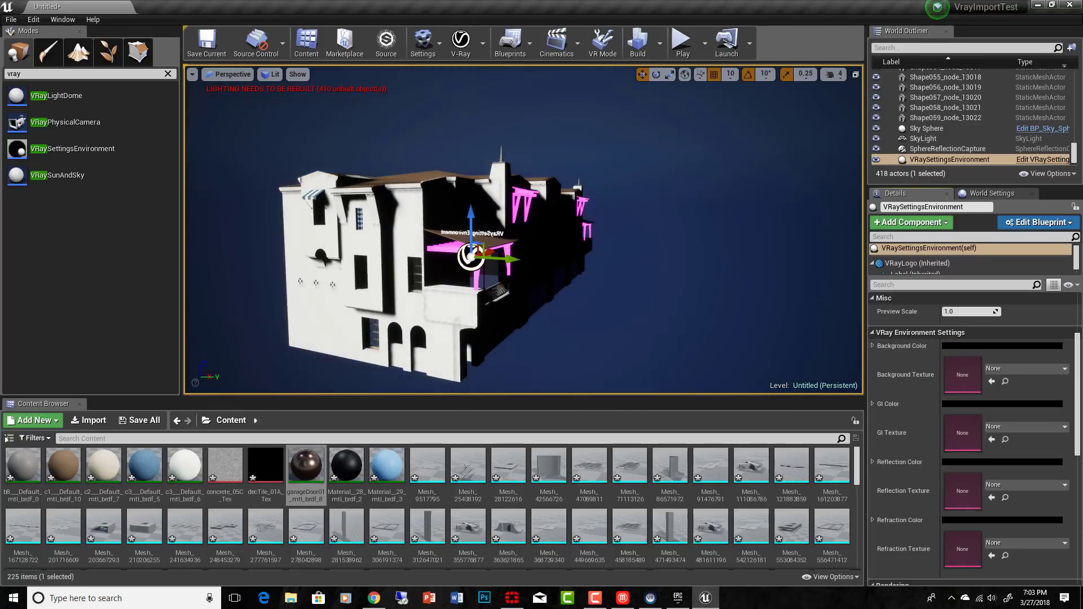
Step: Place a VRaySunAndSky actor in the level beside the building
right_drag(452, 232, 384, 236)
drag(96, 170, 402, 253)
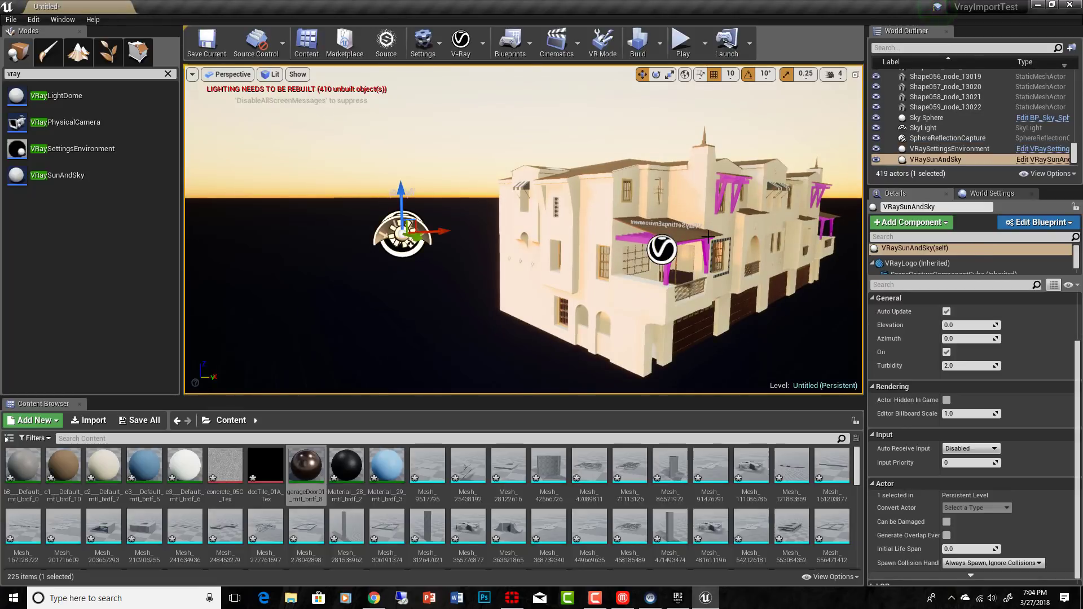
right_drag(708, 237, 563, 217)
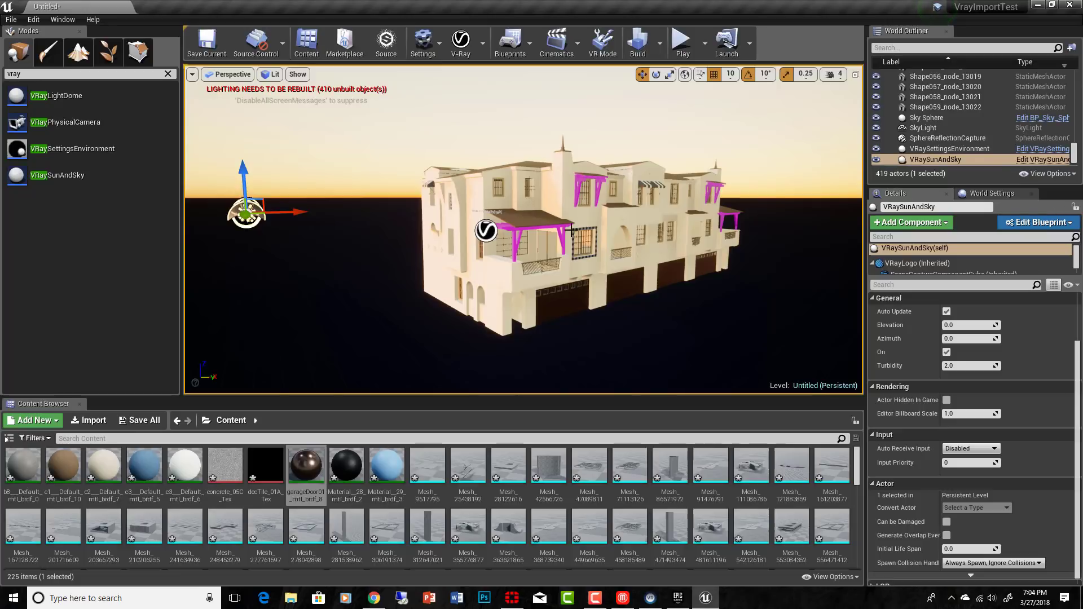
Step: Set the VRaySunAndSky's Elevation to 40 and Azimuth to 360, and try rotating its DirectionalLight component
drag(954, 278, 993, 410)
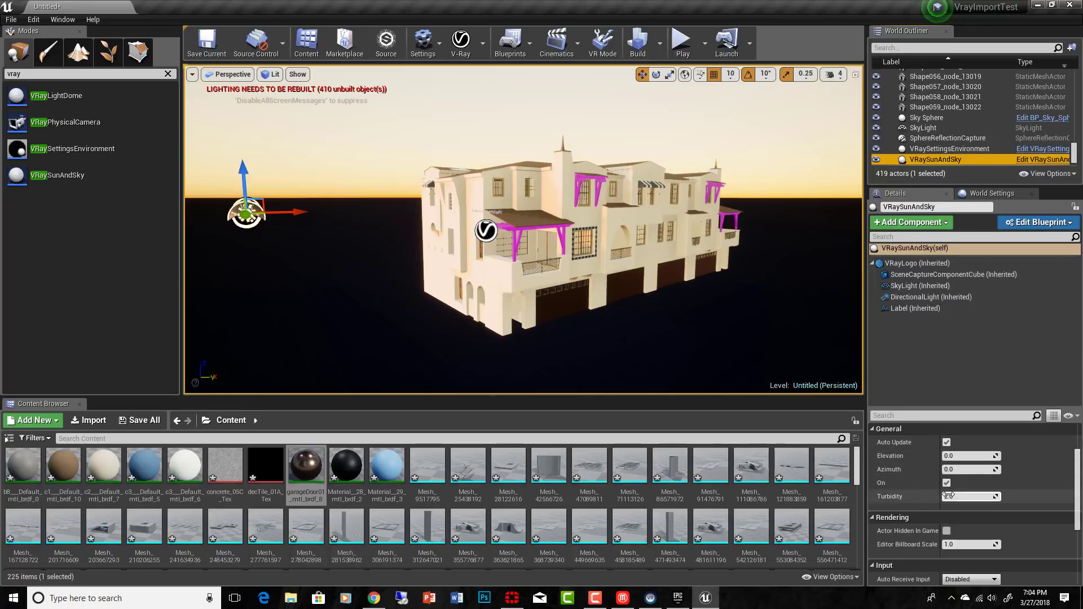
click(953, 457)
mouse_move(953, 457)
mouse_down()
mouse_move(973, 456)
mouse_move(962, 459)
mouse_up()
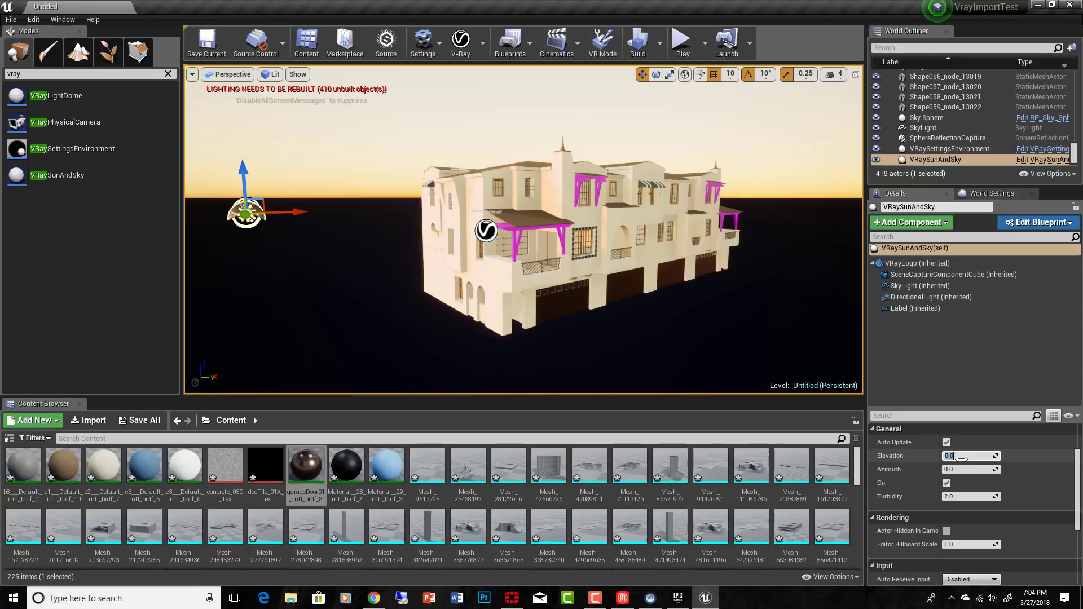
key(Return)
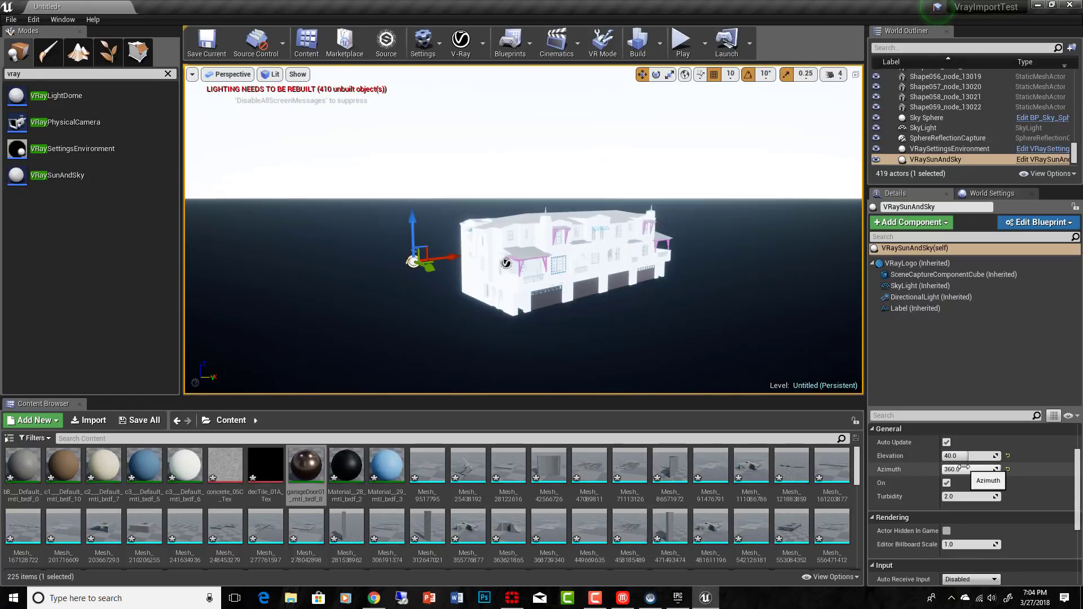
click(964, 469)
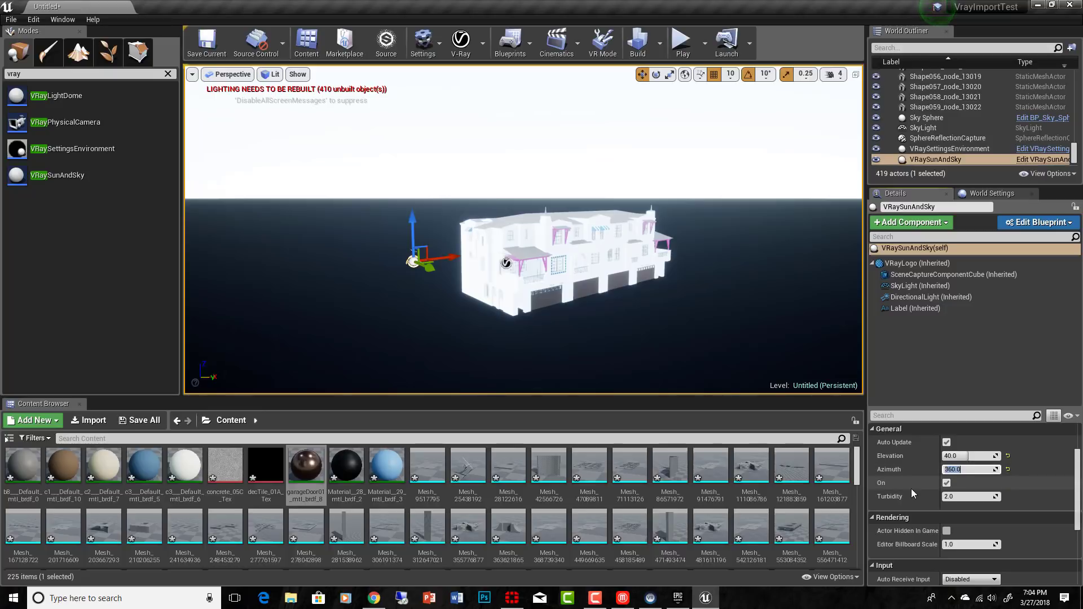
click(929, 296)
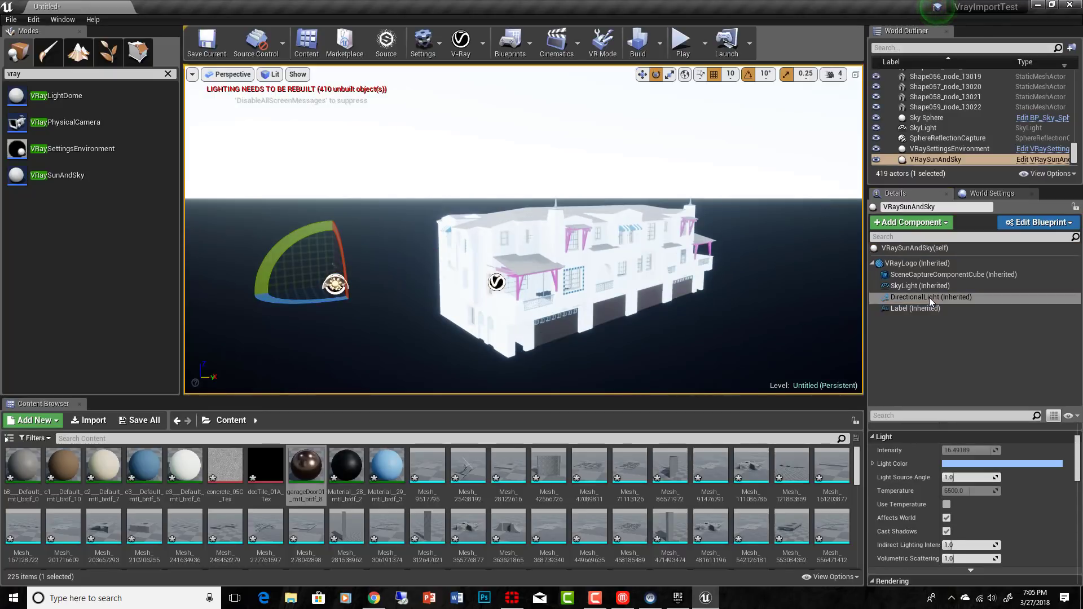
drag(282, 303, 305, 291)
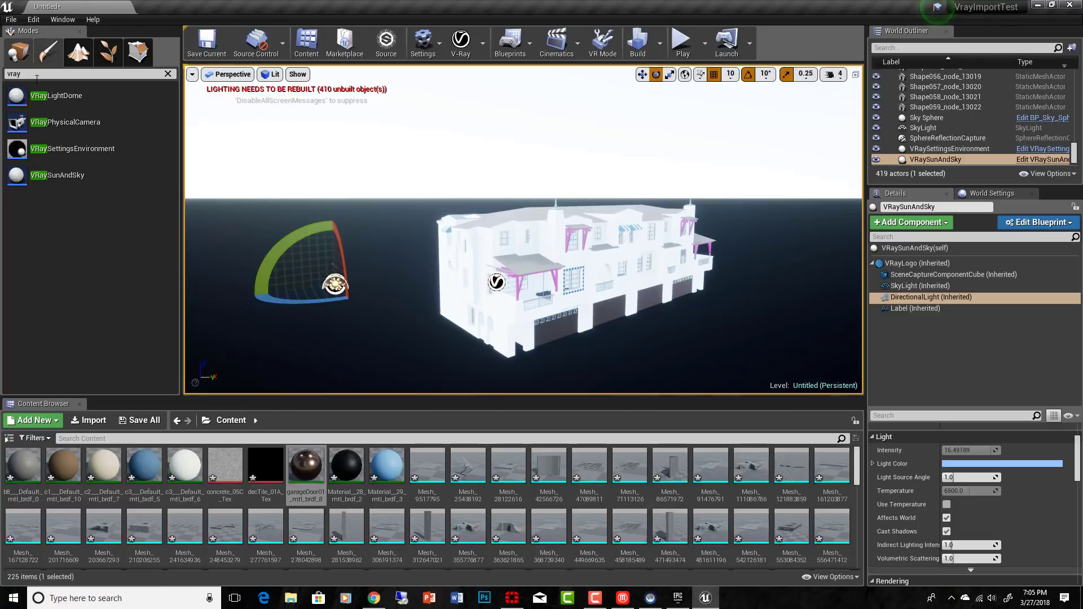
Step: Place a Lightmass Importance Volume enclosing the building, about 3552 by 1691 by 1306 in X, Y and Z
double_click(38, 74)
text(lightmas)
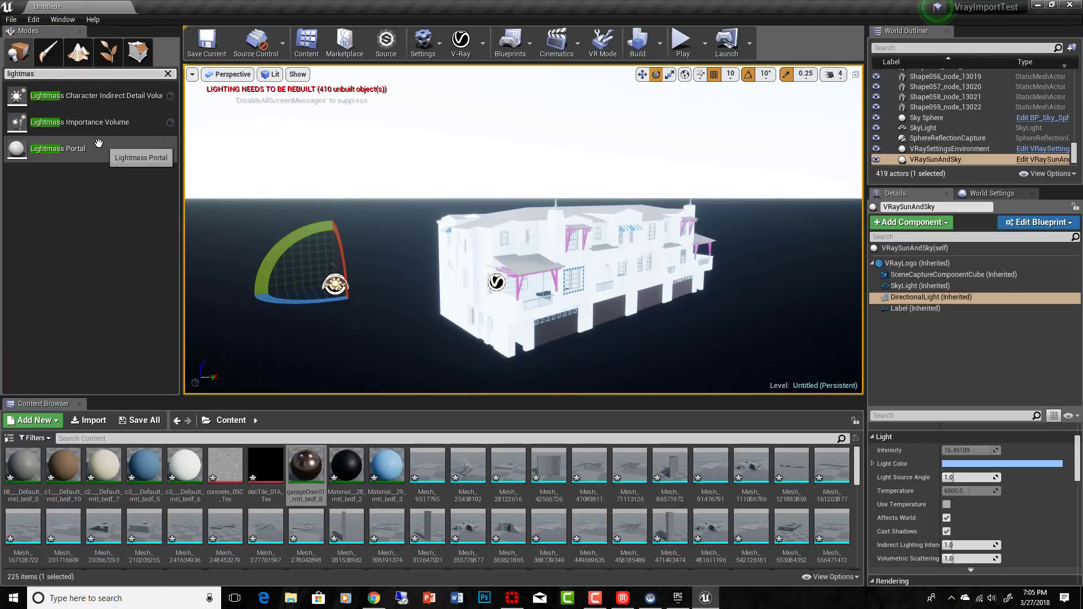
drag(79, 122, 587, 244)
Step: Build only the lighting for the level
click(661, 44)
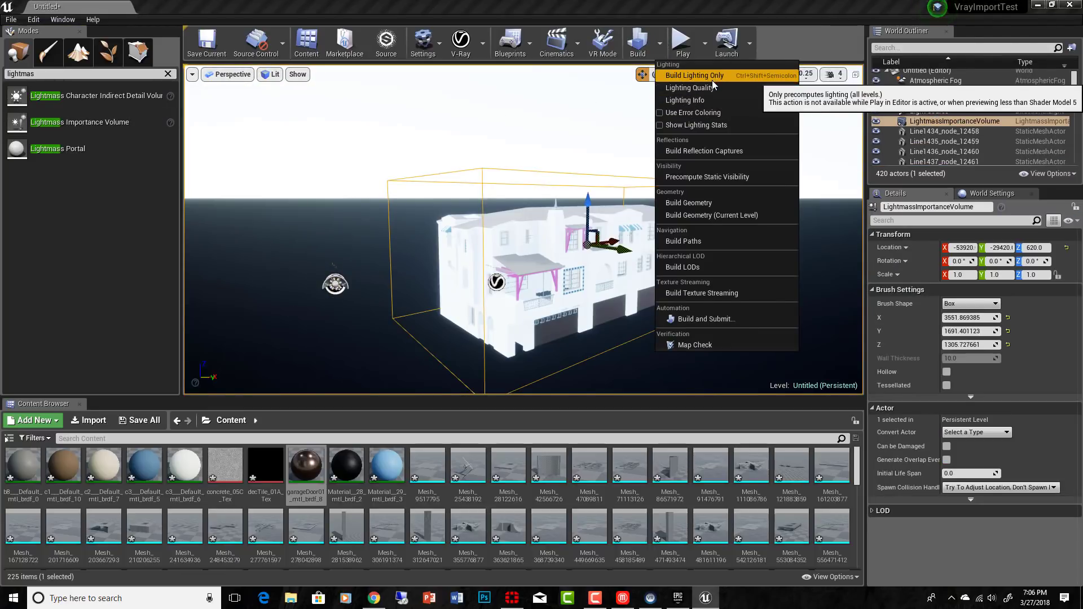
mouse_move(711, 89)
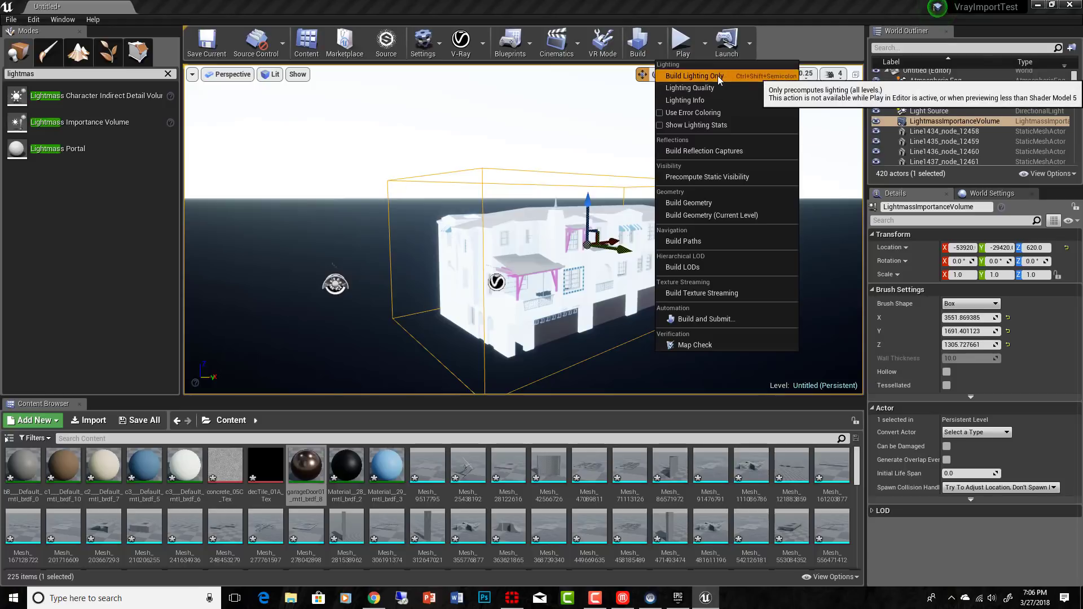
click(718, 75)
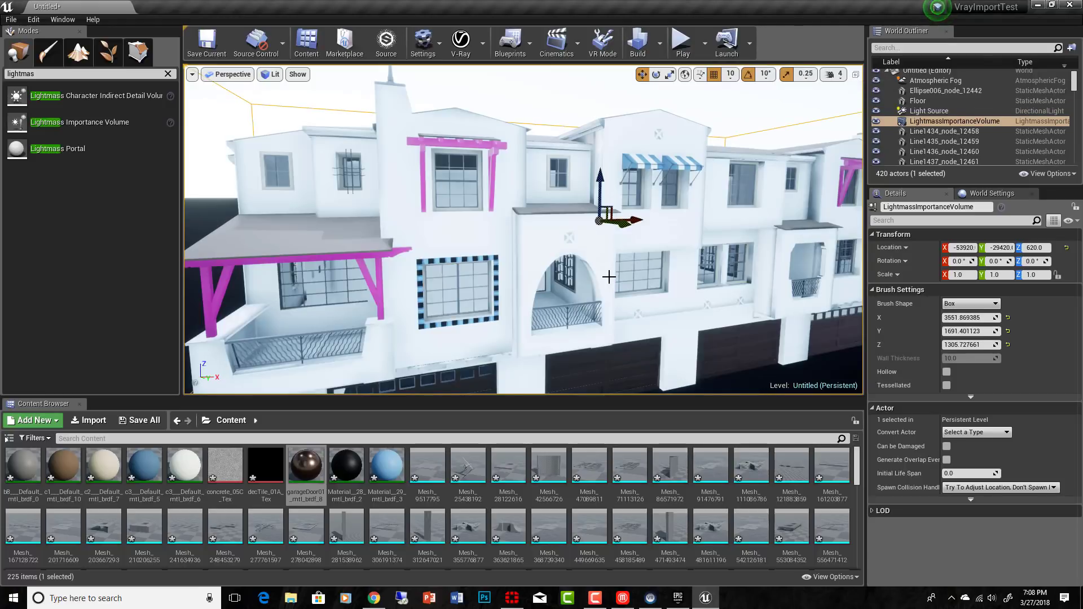
Step: Examine the baked lighting on the building's facade, balconies, roofs and garage doors from several angles, selecting the corner pergola's front beam
right_drag(610, 277, 623, 284)
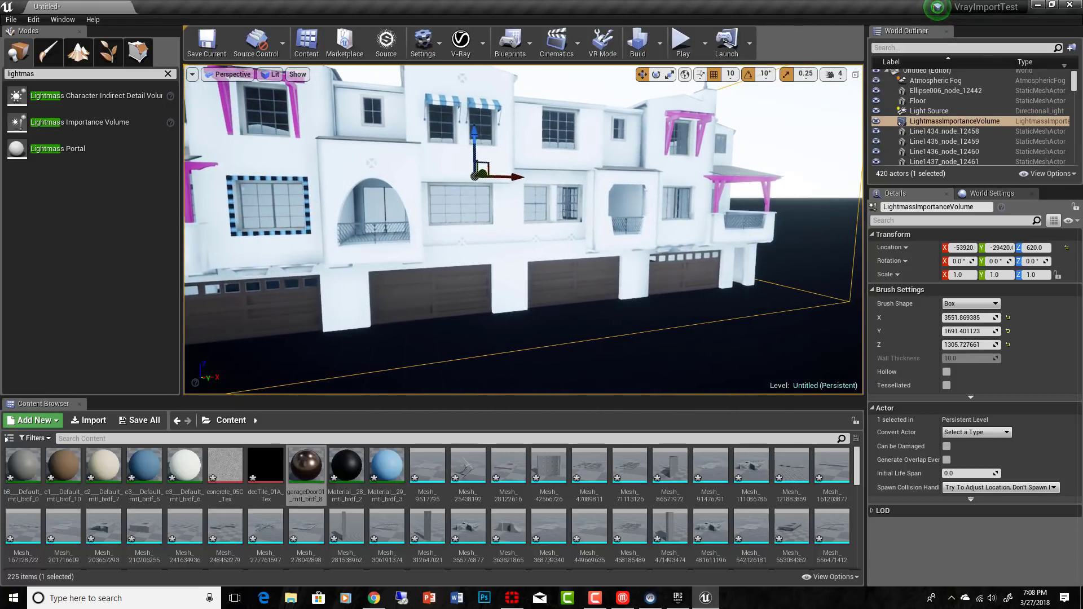
drag(597, 277, 579, 257)
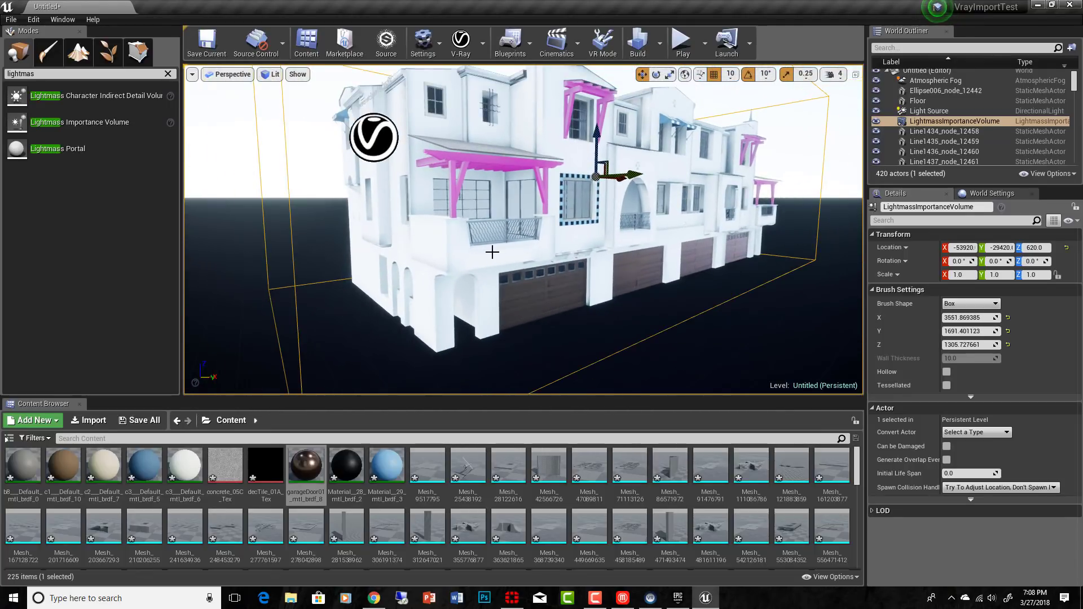
drag(492, 252, 506, 228)
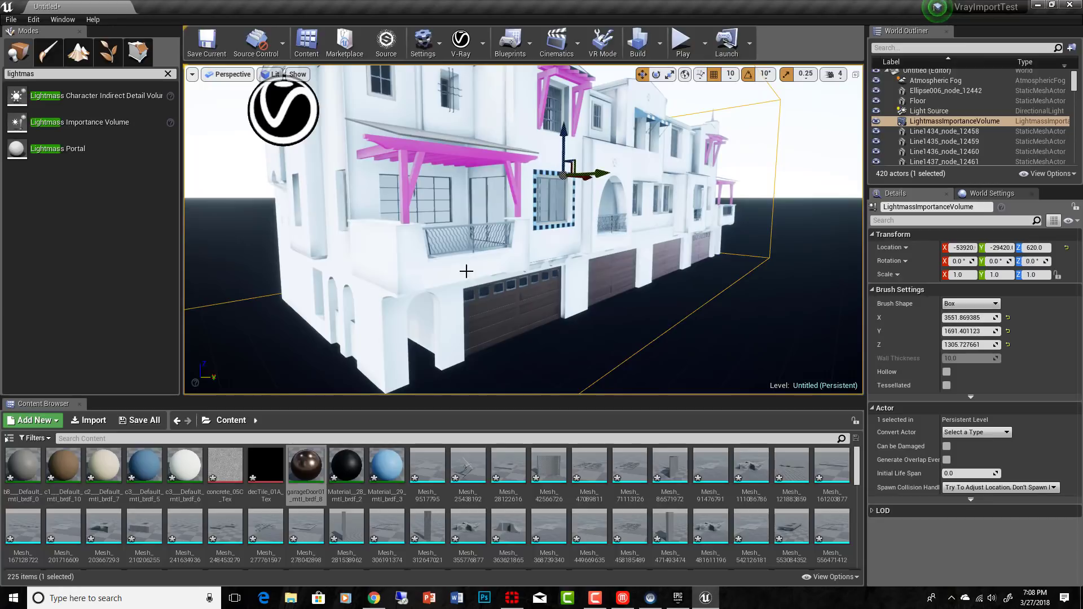
middle_drag(466, 271, 525, 170)
mouse_move(525, 198)
right_down()
mouse_move(523, 271)
mouse_move(522, 206)
right_up()
middle_drag(500, 285, 501, 308)
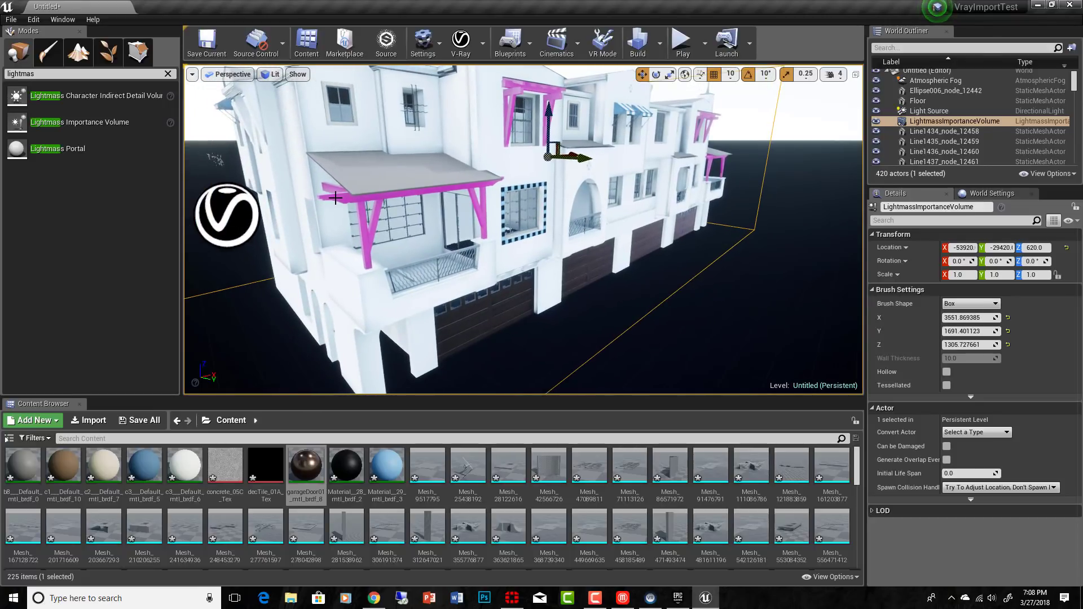
click(360, 201)
scroll(530, 221, down, 3)
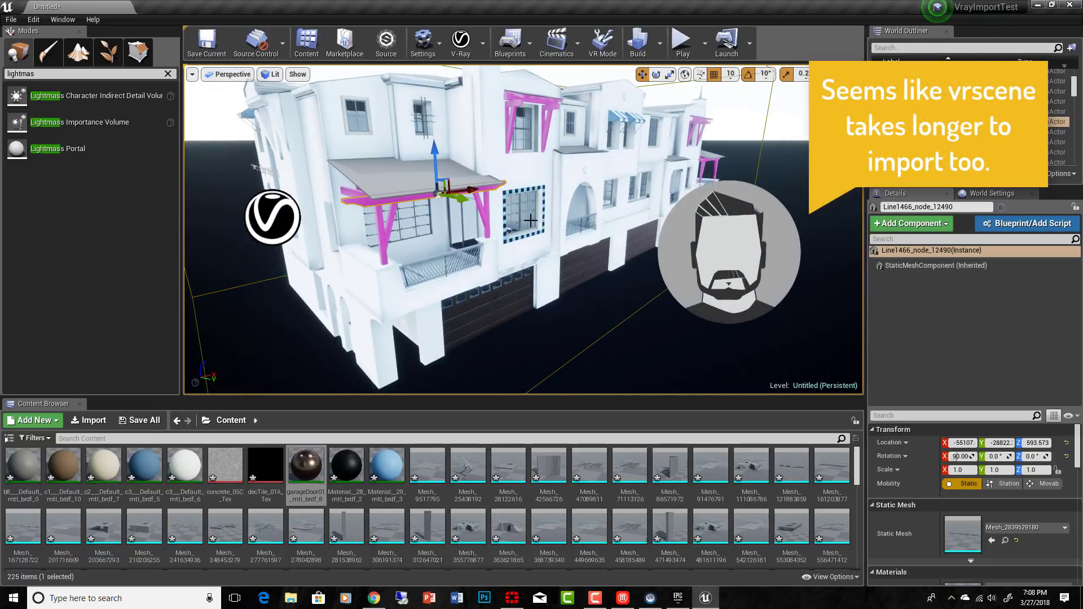
middle_drag(543, 224, 590, 265)
right_drag(543, 224, 483, 202)
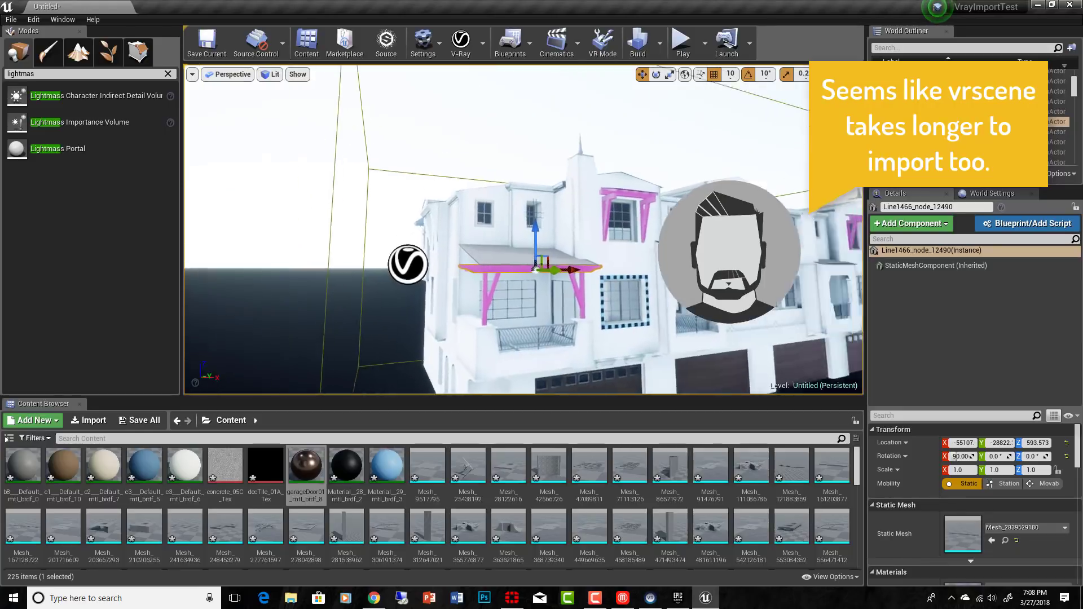
middle_drag(543, 224, 751, 220)
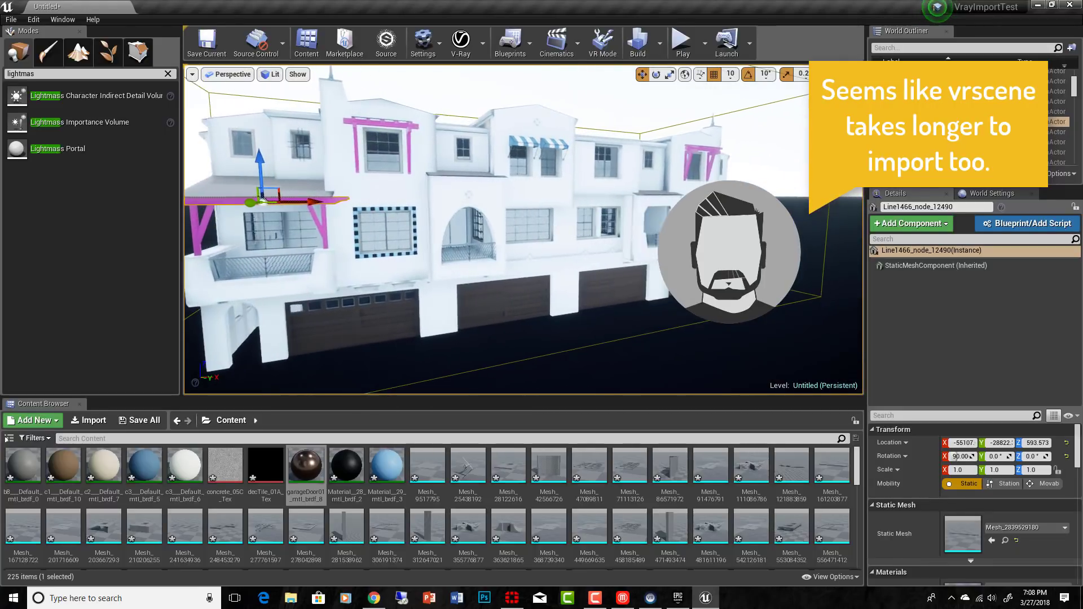
scroll(552, 277, up, 2)
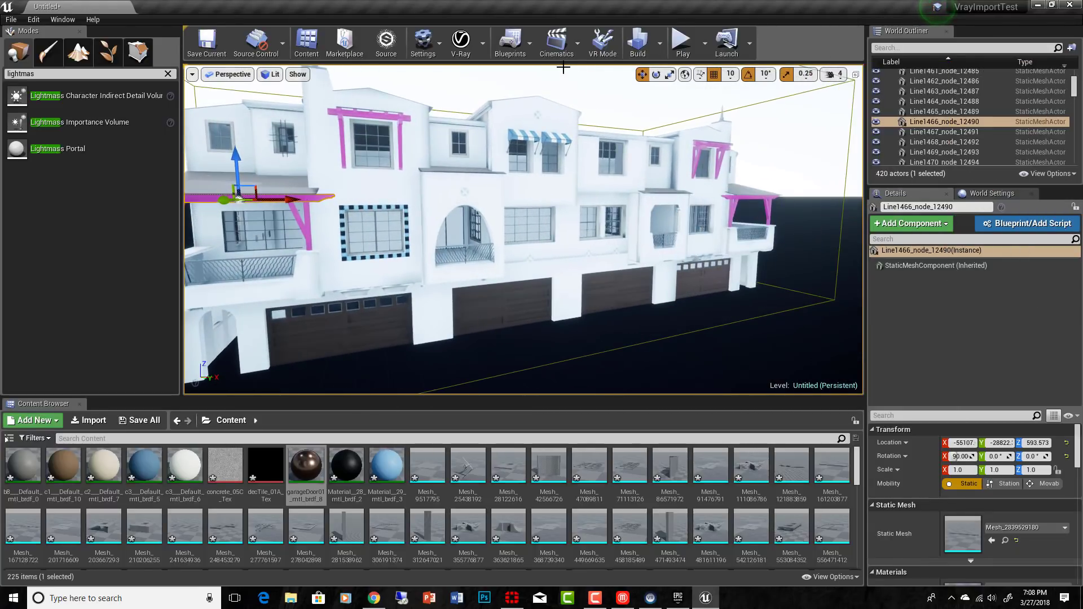
scroll(552, 277, down, 2)
middle_drag(552, 277, 457, 175)
right_drag(552, 277, 589, 353)
scroll(524, 229, down, 4)
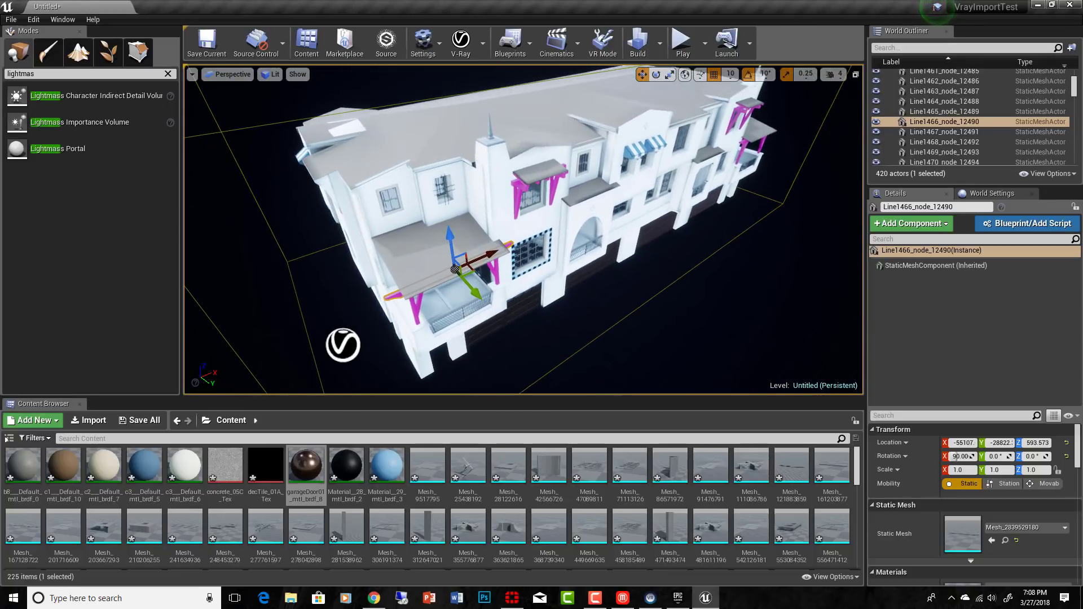
scroll(524, 229, up, 5)
right_drag(524, 229, 523, 185)
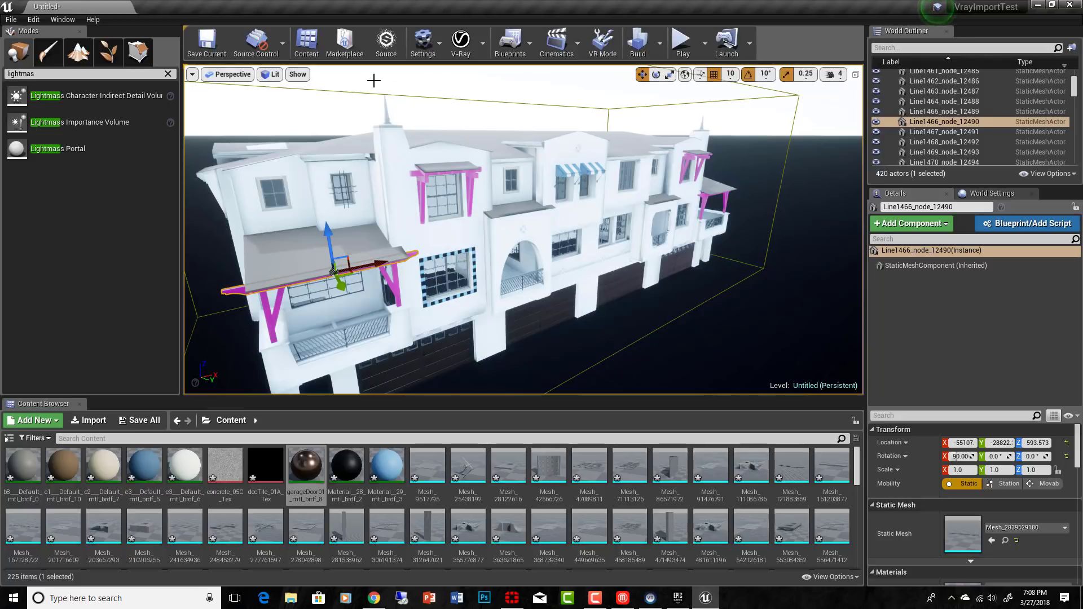
middle_drag(553, 254, 520, 267)
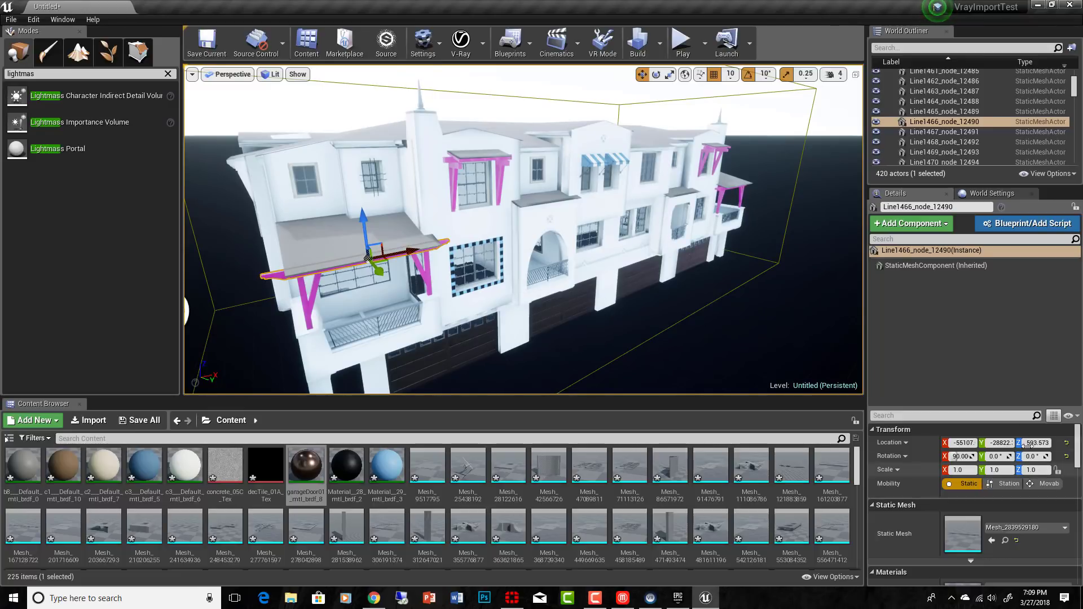
Step: Select the VRaySettingsEnvironment actor, and place a VRayPhysicalCamera in front of the building's garage side
scroll(903, 63, down, 10)
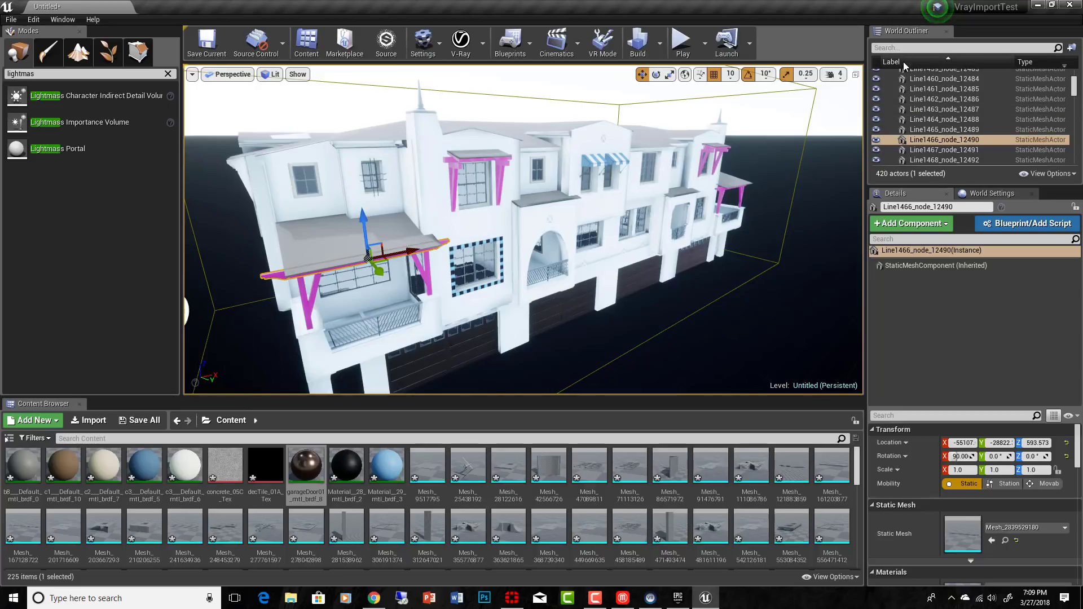
double_click(950, 148)
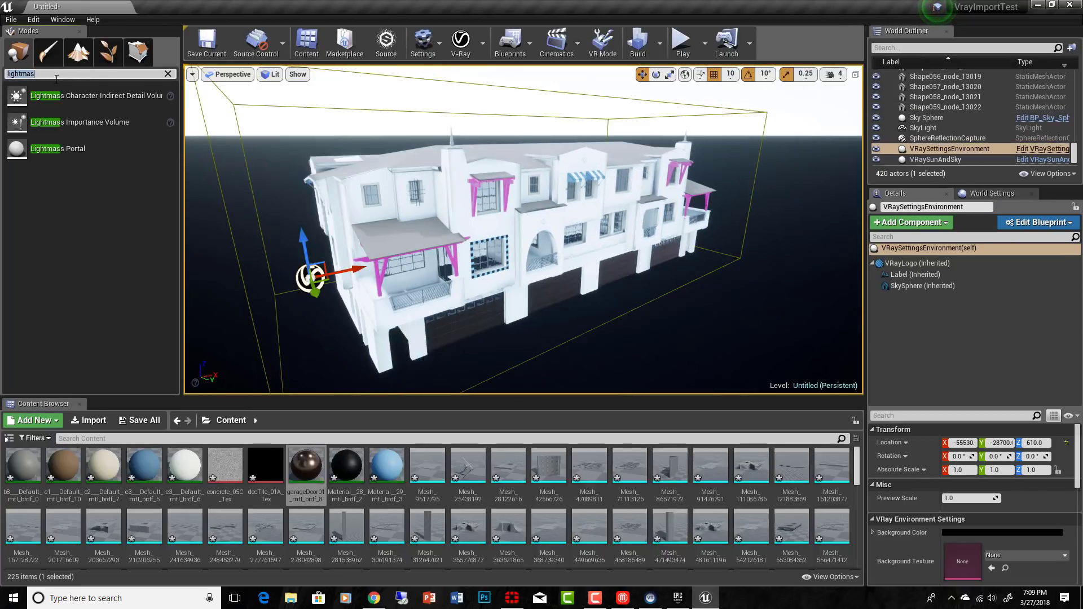
text(vray)
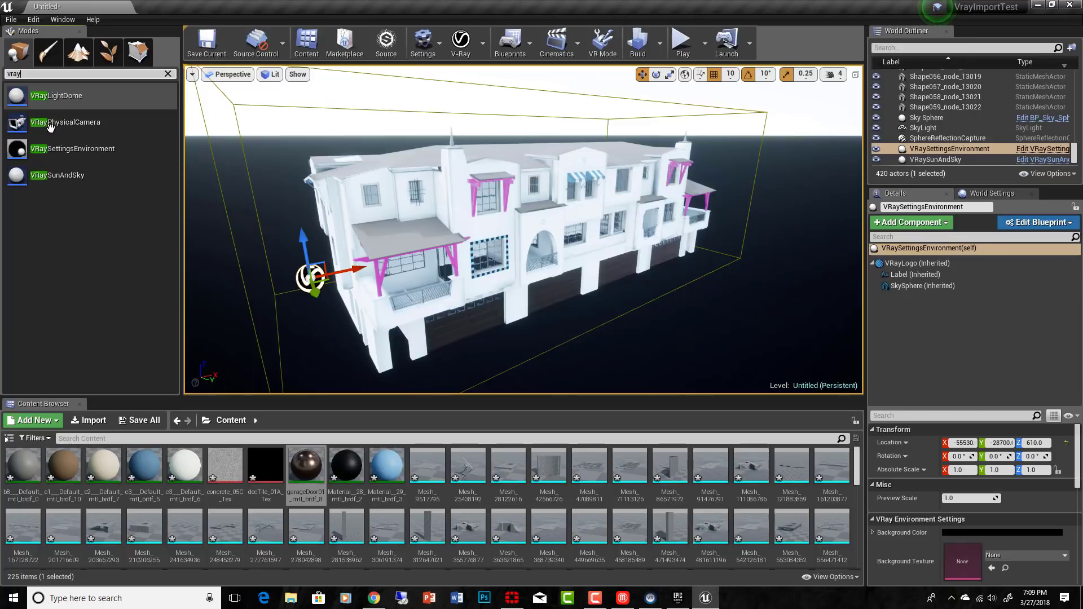
drag(52, 126, 675, 316)
Step: Pilot the VRayPhysicalCamera and frame the whole building in a three-quarter view, at about X -56868, Y -27210, Z 455
click(228, 75)
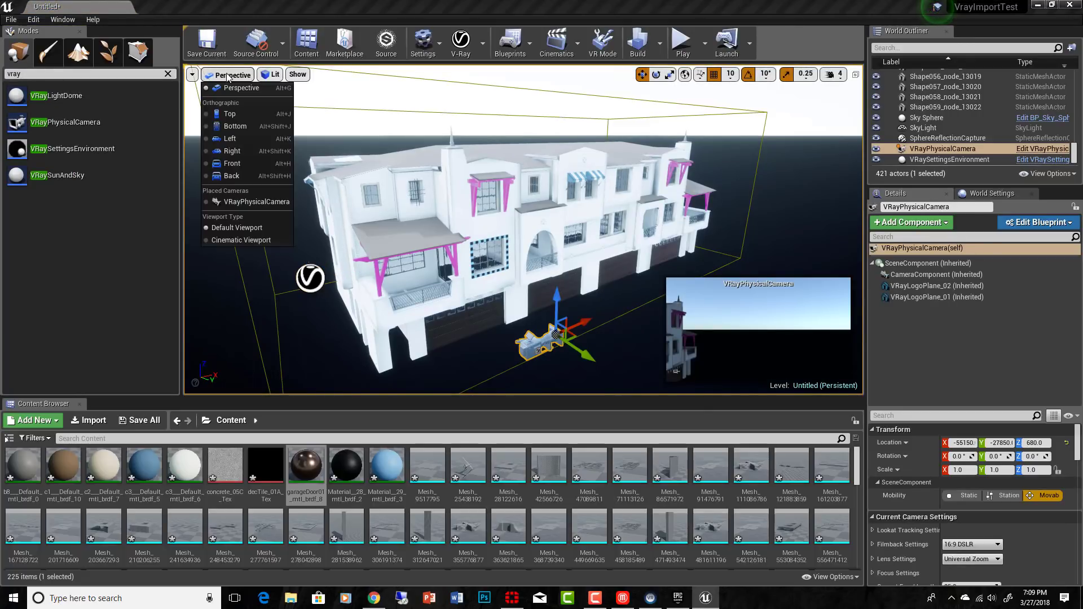
click(247, 202)
drag(525, 237, 441, 317)
middle_drag(441, 317, 424, 338)
middle_drag(514, 182, 487, 182)
scroll(514, 182, down, 3)
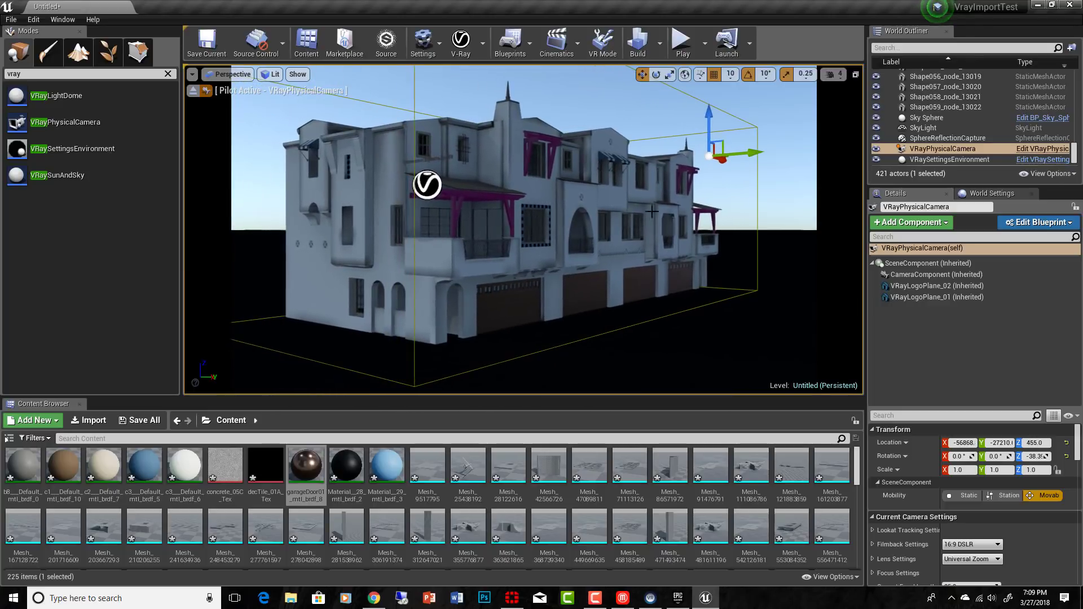
Step: Nudge the piloted VRayPhysicalCamera closer to the building, and filter the scene's actors by "ca"
mouse_move(514, 182)
right_down()
mouse_move(498, 182)
mouse_move(509, 184)
right_up()
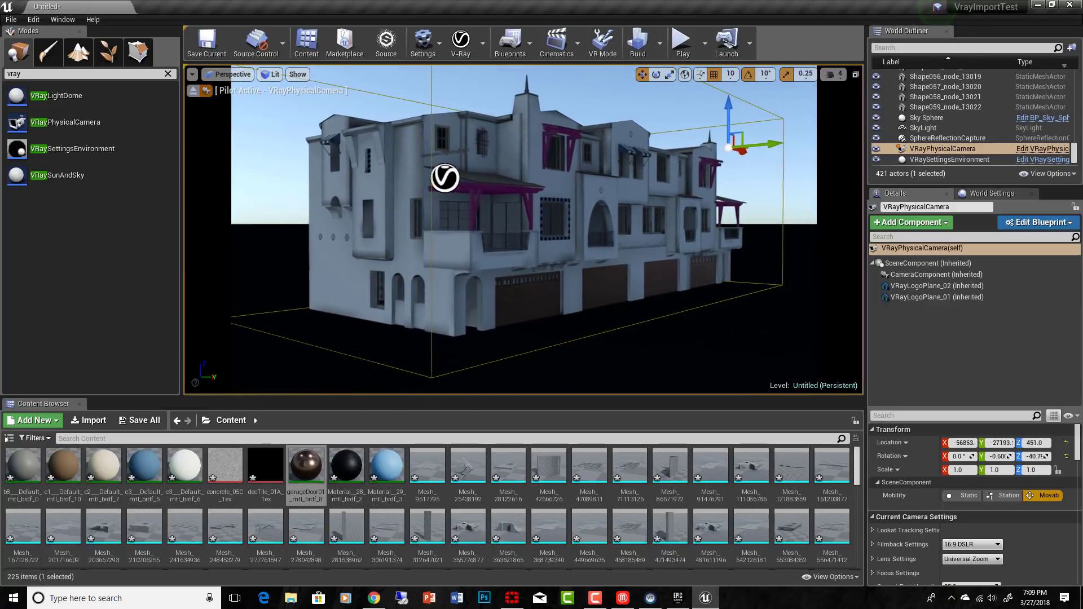
middle_drag(514, 182, 544, 182)
click(931, 48)
text(ca)
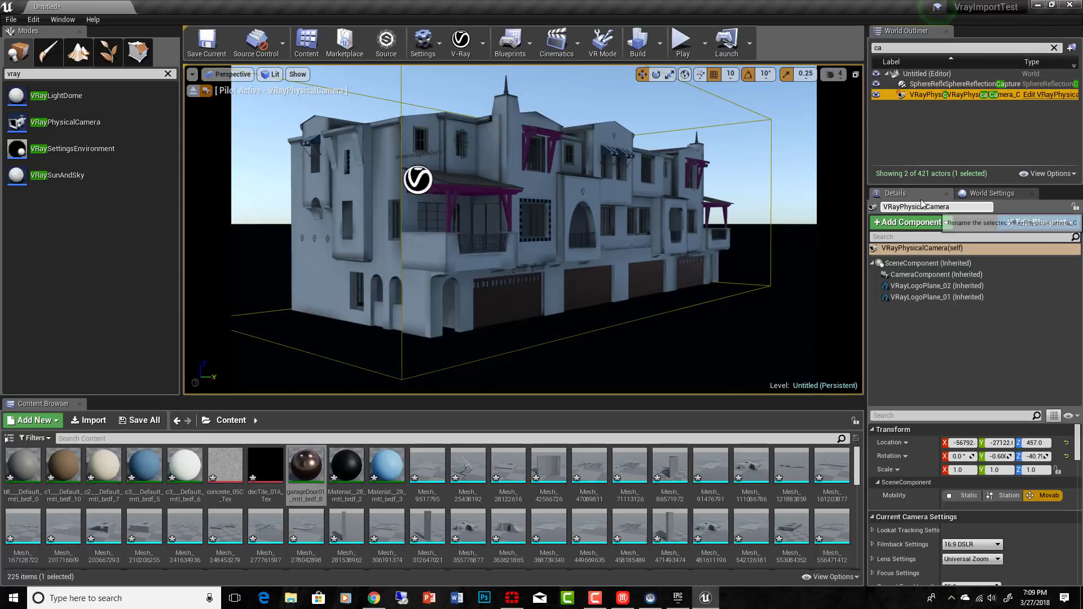
Step: Lower the camera's shutter speed to about 50.1, and reframe the whole building from slightly farther away
drag(971, 409, 971, 305)
scroll(963, 487, down, 10)
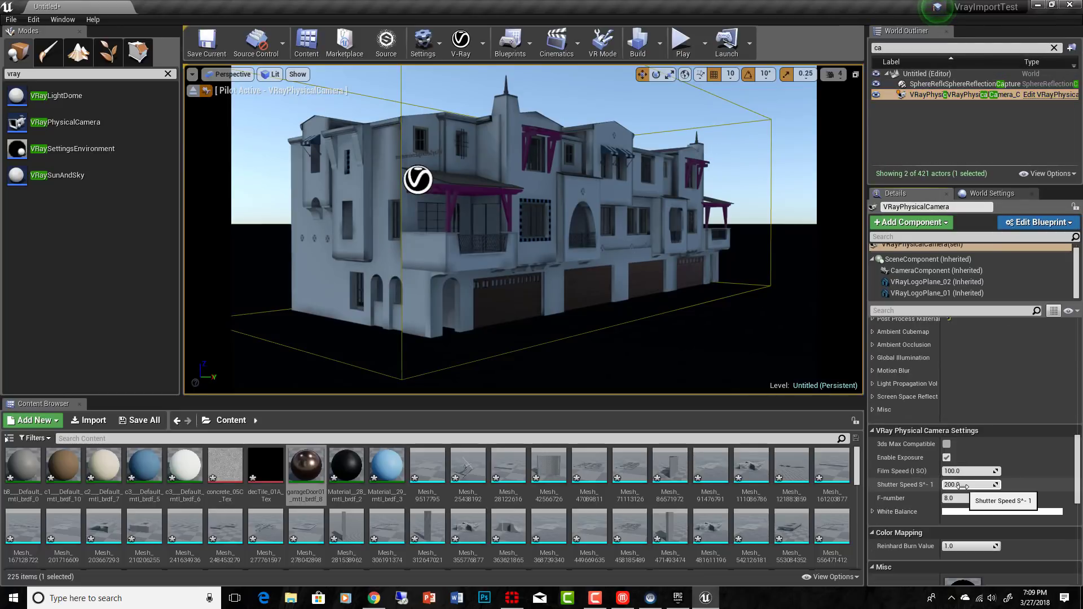
drag(964, 486, 943, 486)
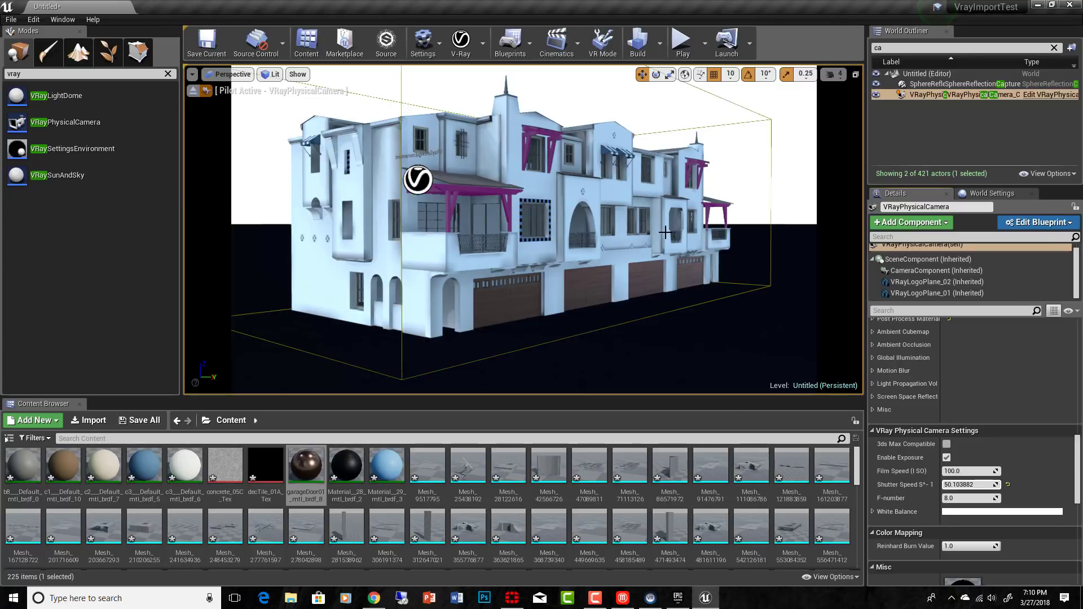
mouse_move(651, 227)
right_down()
mouse_move(587, 229)
mouse_move(637, 231)
right_up()
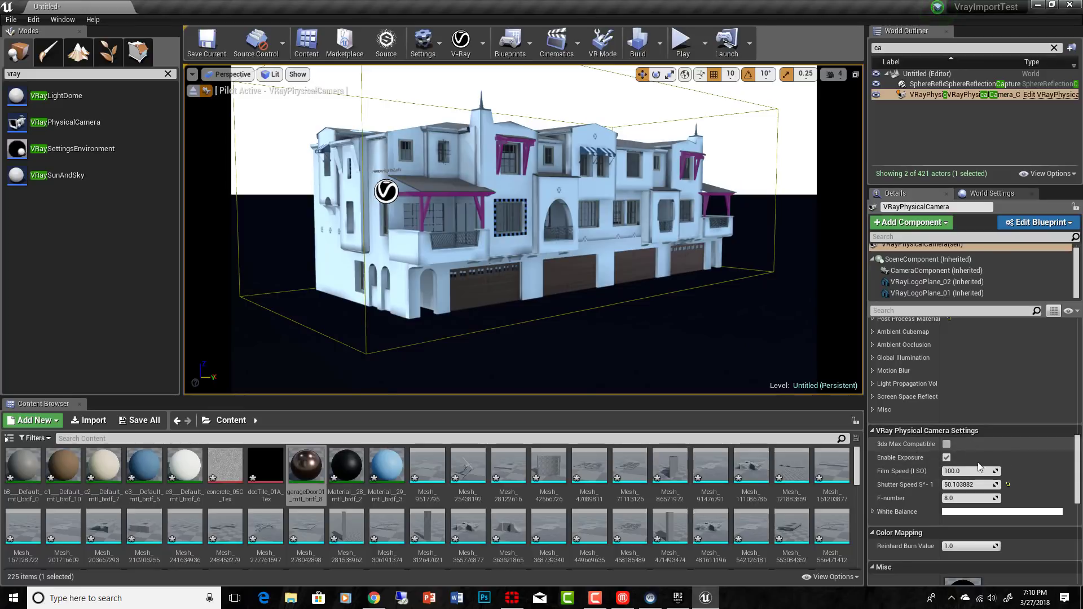
Step: Shift the camera's White Balance color to neutralize the blue cast on the building's walls
scroll(982, 471, down, 3)
scroll(1004, 493, down, 2)
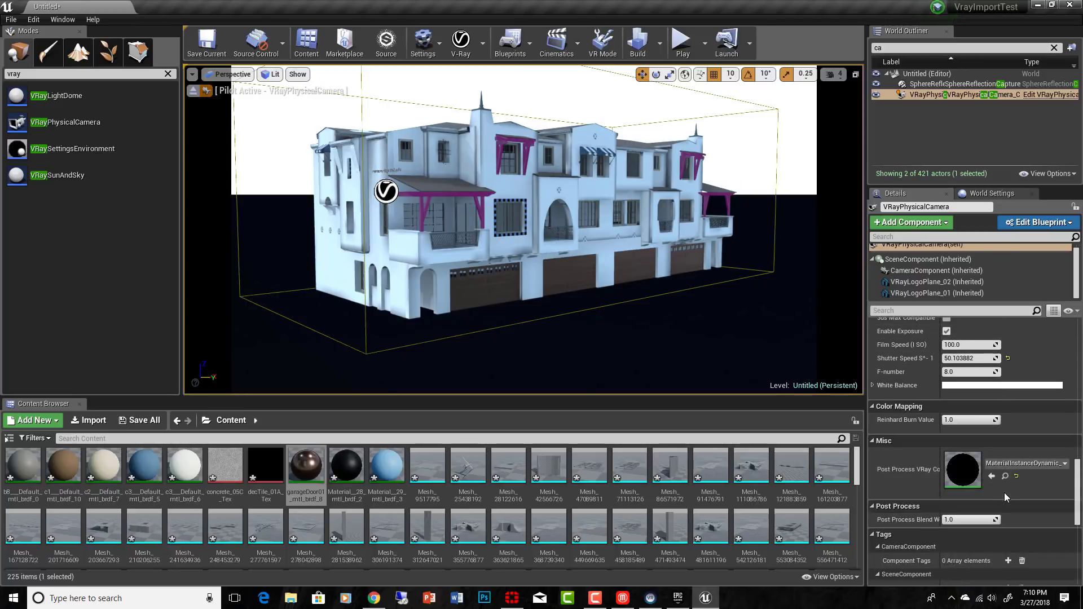
scroll(1004, 493, up, 3)
scroll(1005, 493, up, 1)
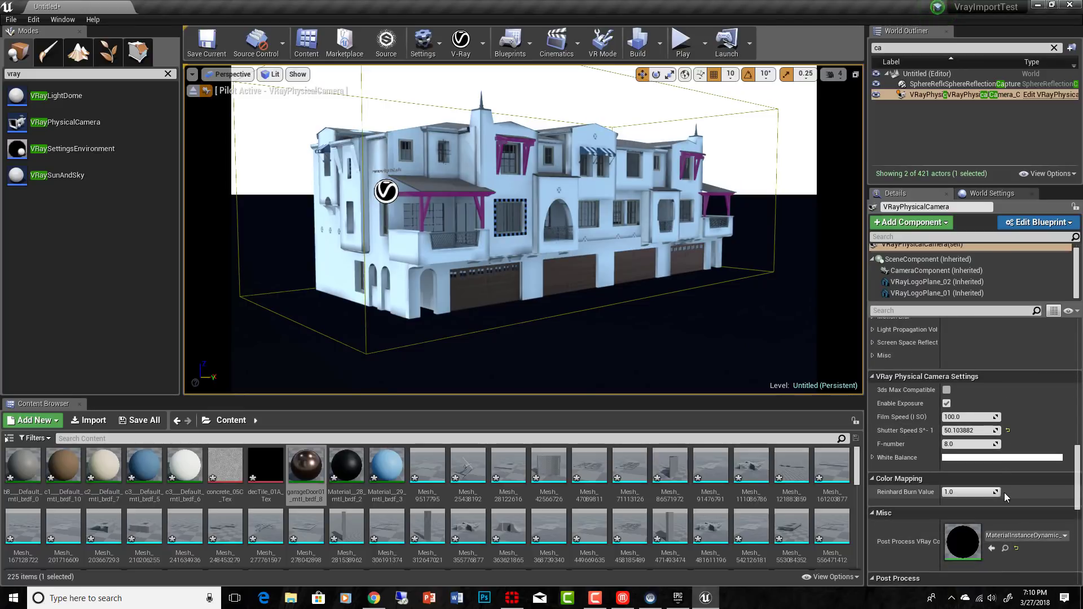
click(981, 477)
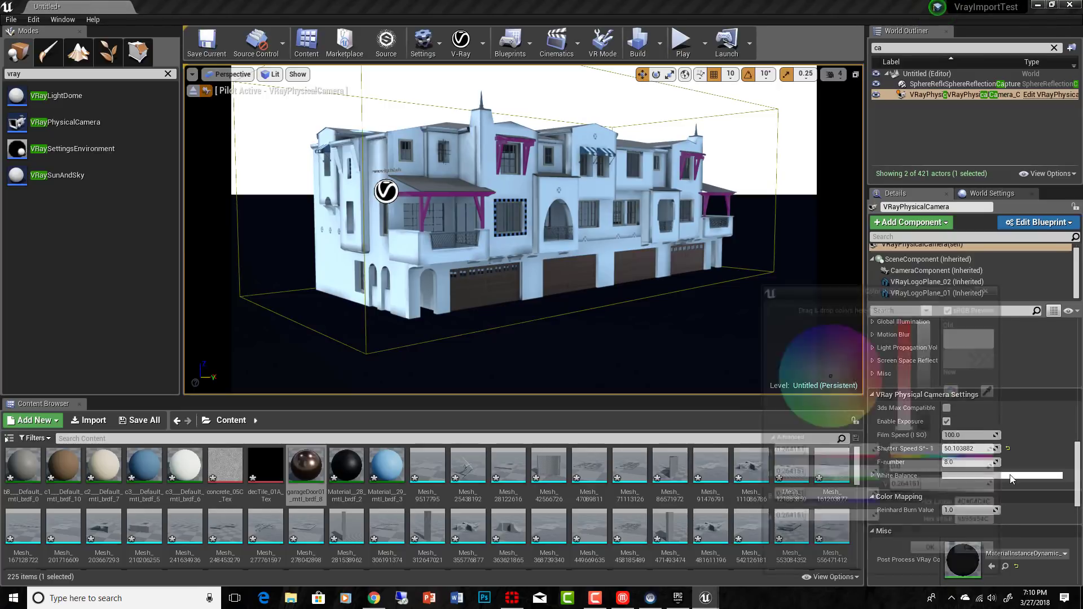
drag(842, 387, 816, 366)
click(936, 557)
scroll(991, 462, down, 10)
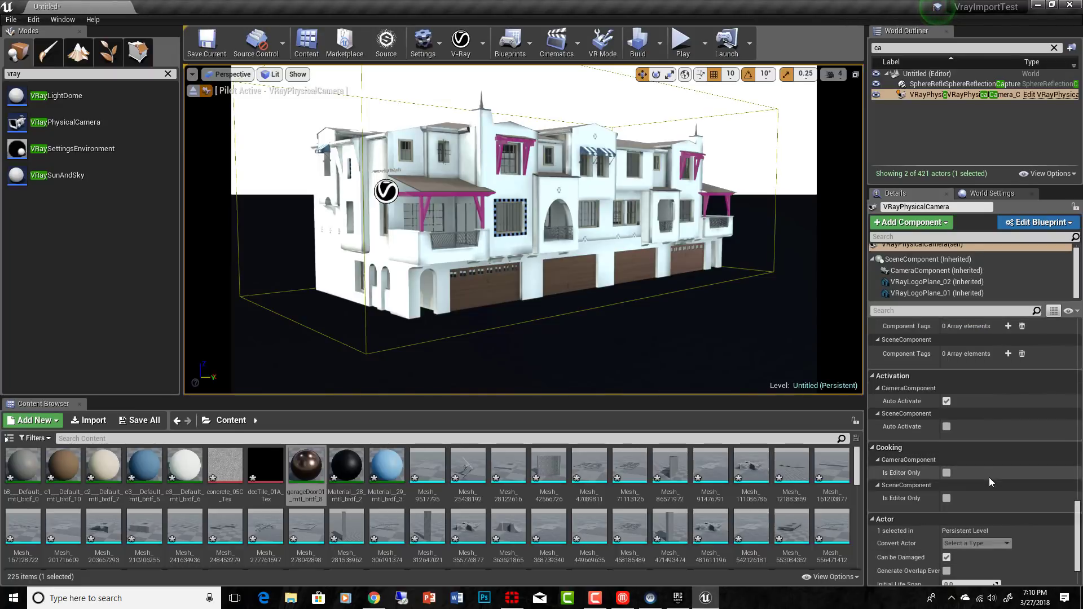
Step: Reframe the piloted camera so the building sits slightly lower in the view with more sky above
scroll(1002, 513, up, 5)
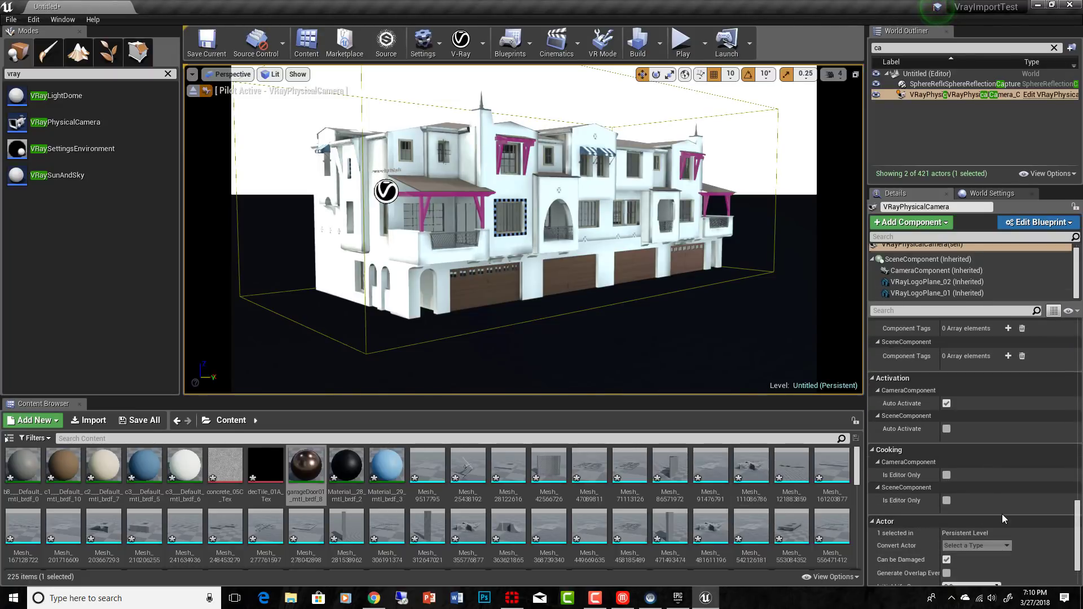
scroll(1002, 514, up, 1)
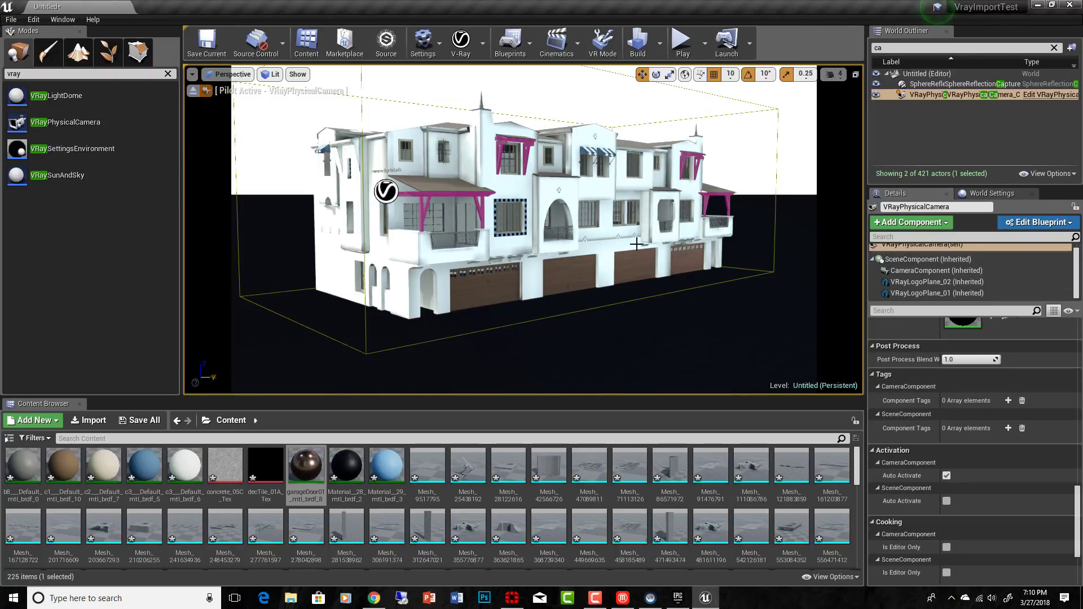
right_drag(617, 235, 626, 227)
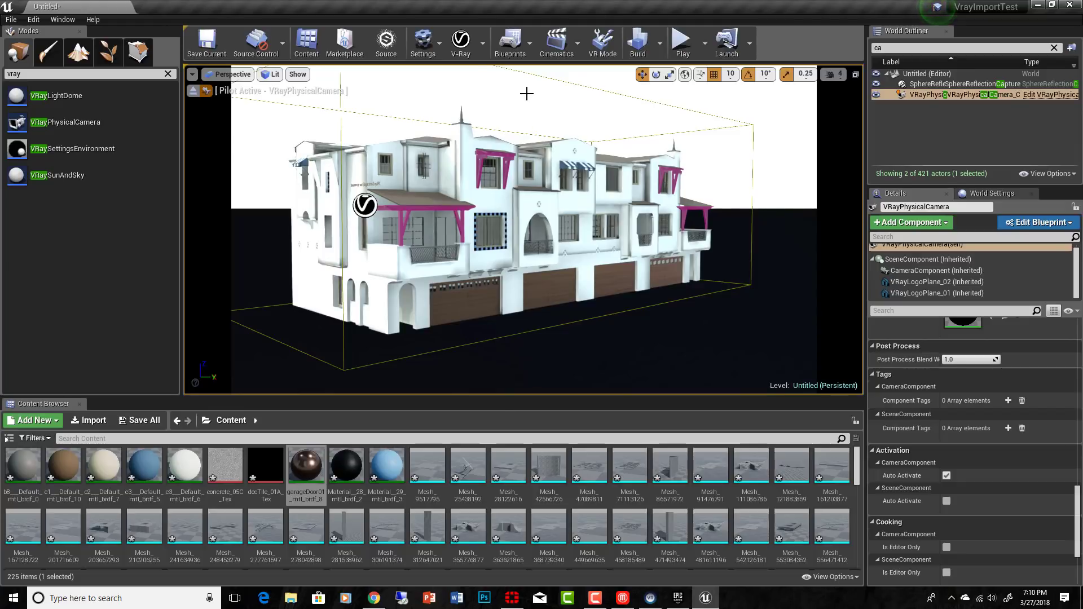
Step: Look over the V-Ray Settings, and start a V-Ray render of the piloted camera's view
click(483, 45)
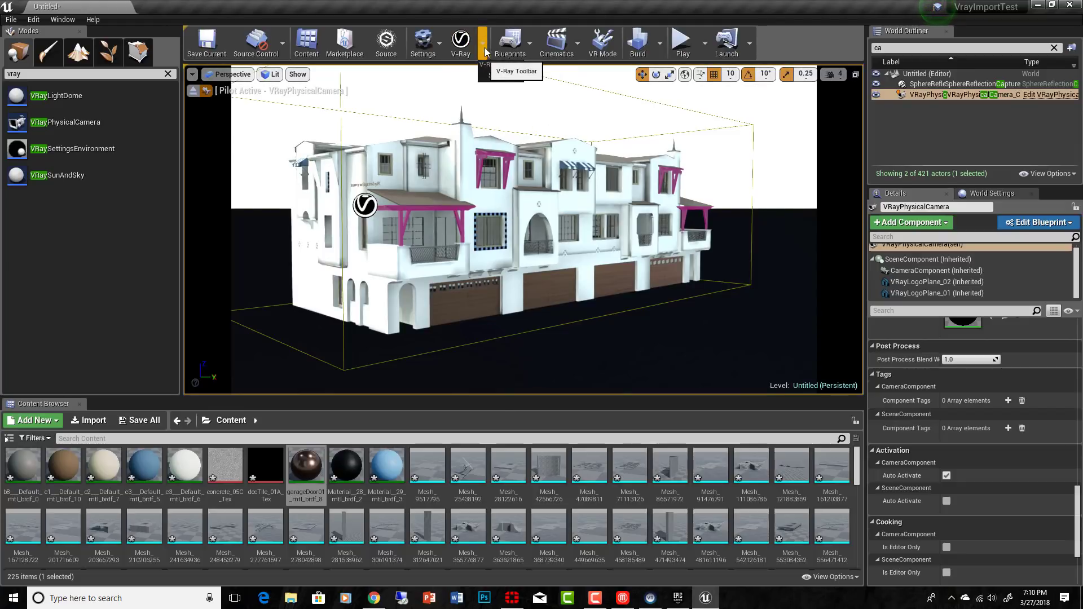
click(494, 77)
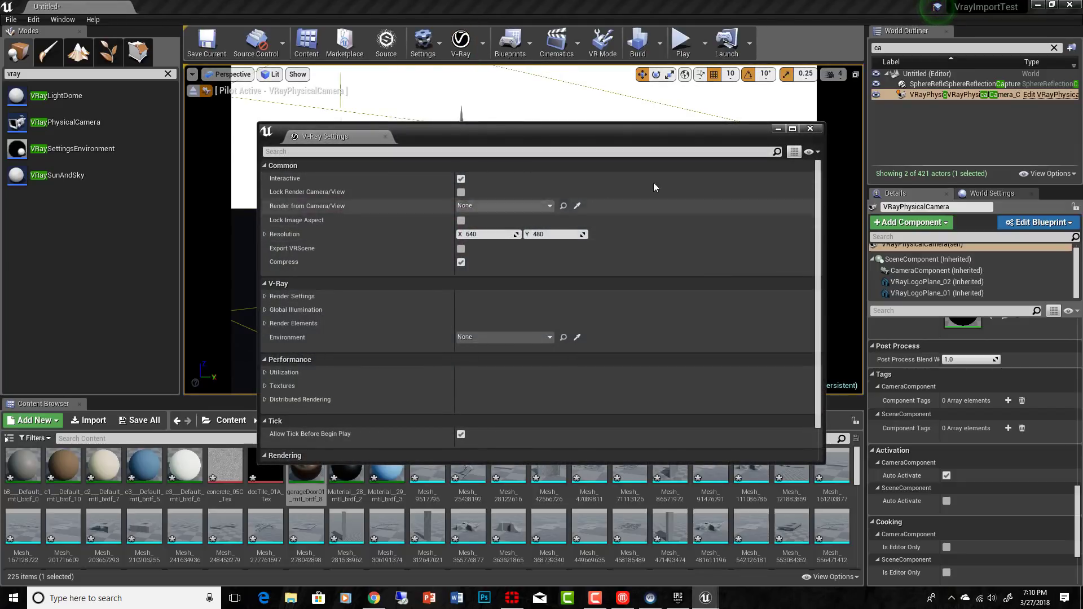
click(811, 130)
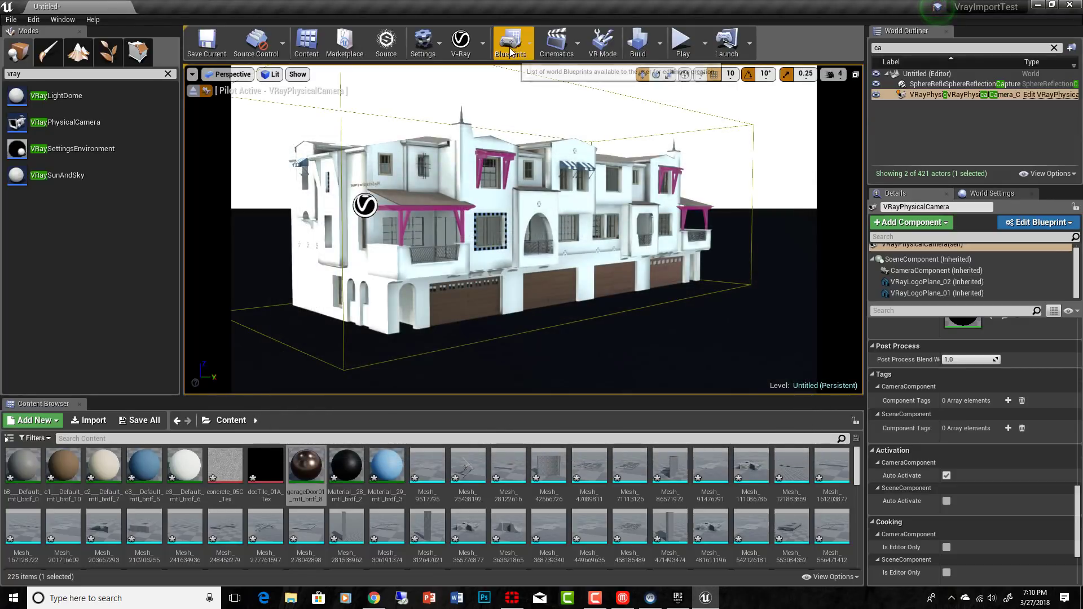
click(460, 47)
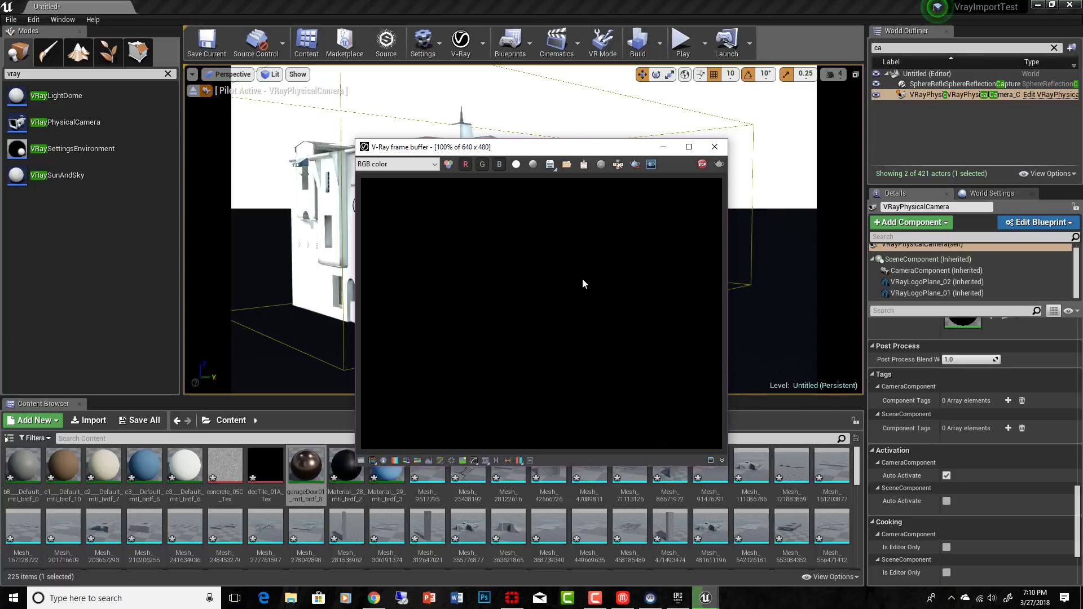
scroll(582, 283, down, 3)
scroll(581, 293, up, 3)
scroll(581, 297, down, 1)
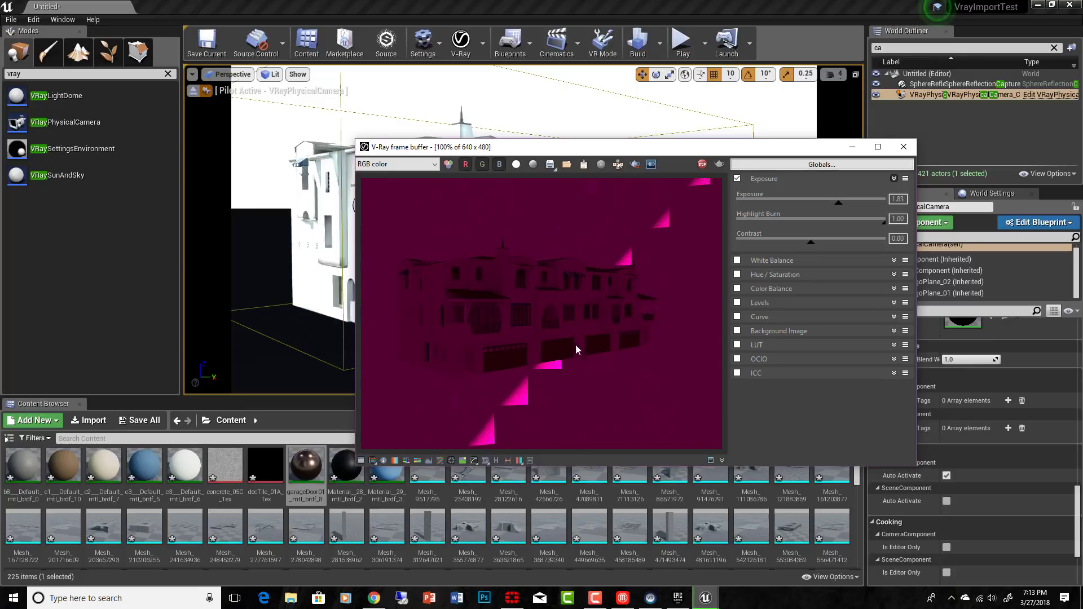
Step: Inspect the render's red and blue channels separately, restore both, and close the V-Ray frame buffer
click(465, 165)
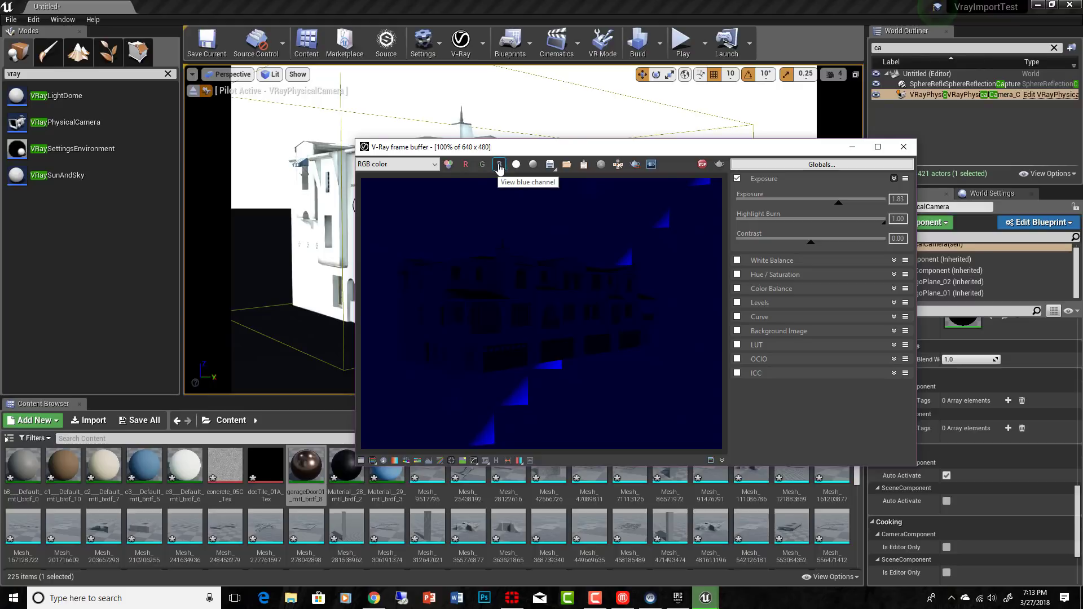
click(499, 165)
click(467, 164)
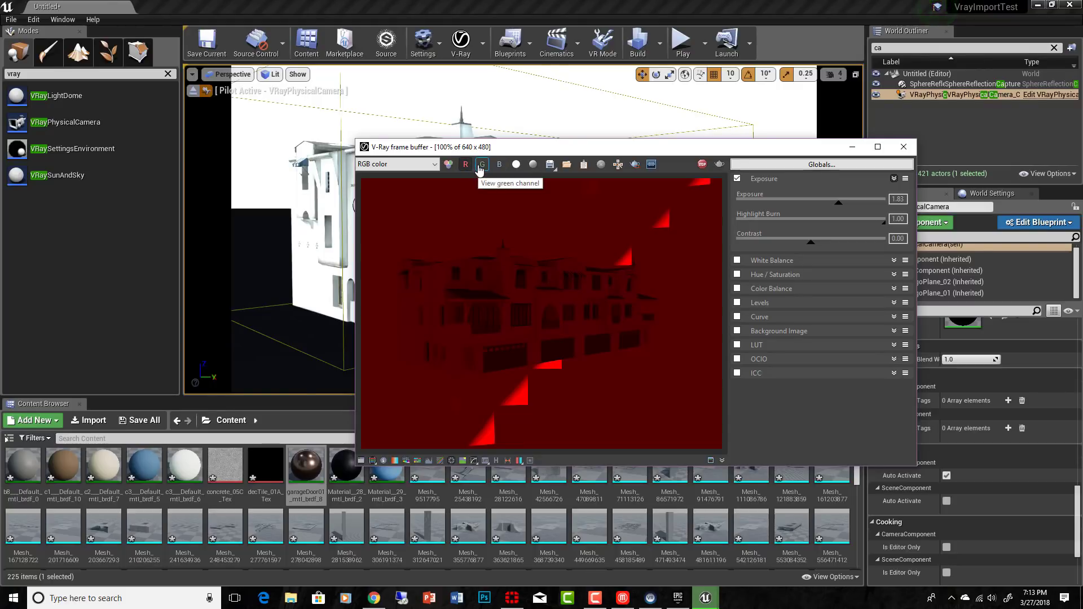
click(499, 165)
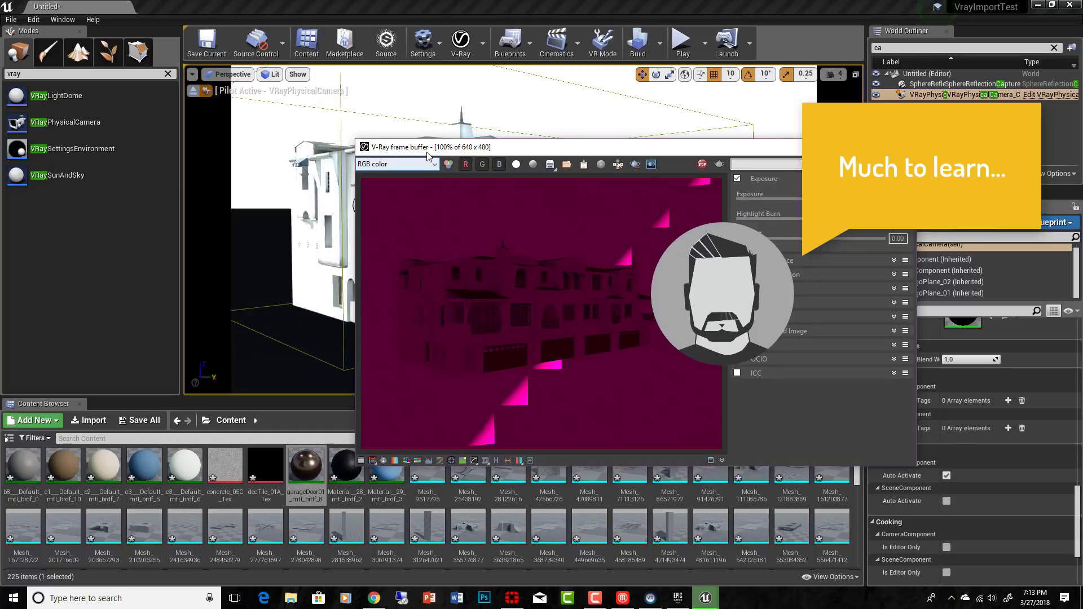
click(905, 147)
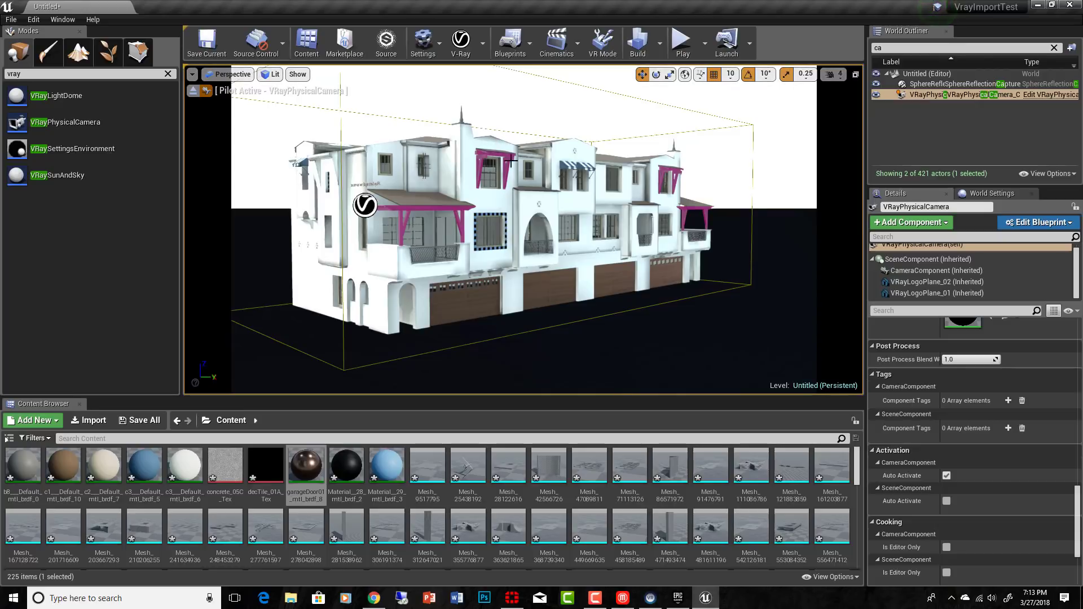
Step: Move the piloted camera around to the opposite end of the garage side, selecting the projecting middle-floor balcony bay
drag(672, 369, 649, 305)
middle_drag(476, 304, 694, 320)
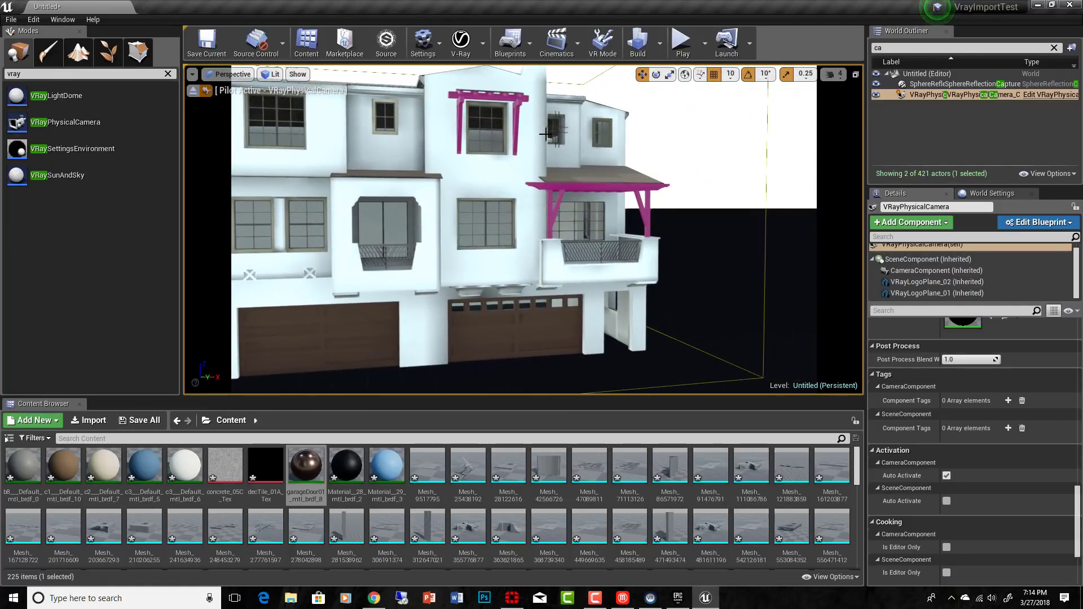
click(435, 213)
drag(435, 213, 323, 212)
middle_drag(362, 278, 587, 289)
right_drag(587, 289, 665, 329)
middle_drag(664, 329, 785, 309)
scroll(506, 241, down, 8)
middle_drag(505, 241, 447, 192)
right_drag(605, 239, 631, 286)
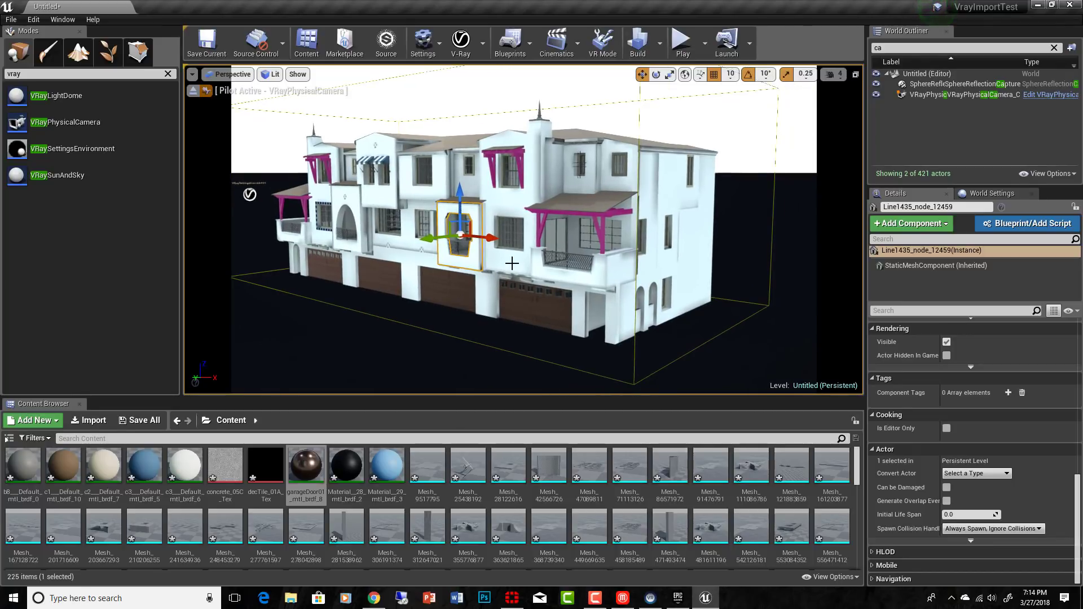
Step: Move the piloted camera around the building's corner to frame the end wall and garage side in three-quarter view
drag(576, 305, 555, 389)
middle_drag(555, 389, 684, 391)
middle_drag(683, 328, 537, 327)
scroll(567, 270, down, 3)
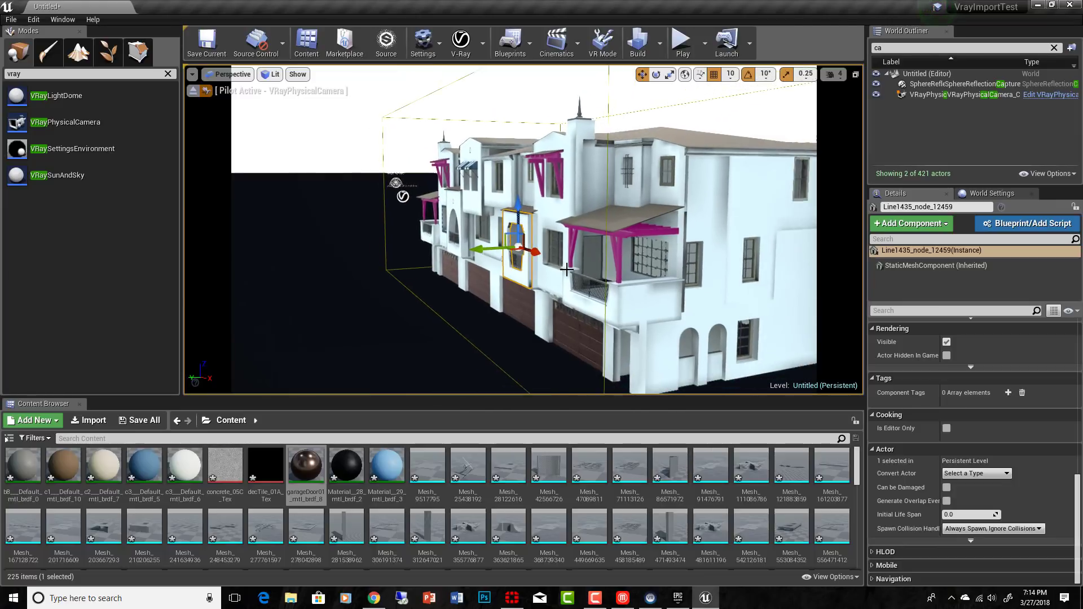
mouse_move(579, 261)
right_down()
mouse_move(616, 258)
mouse_move(598, 262)
right_up()
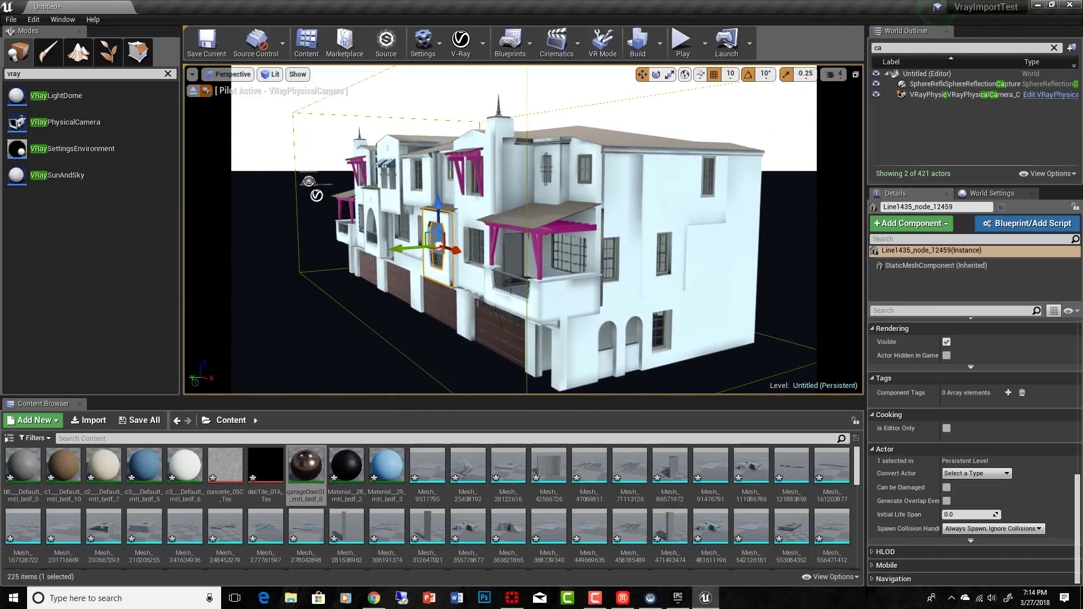
middle_drag(571, 300, 597, 307)
scroll(571, 300, up, 1)
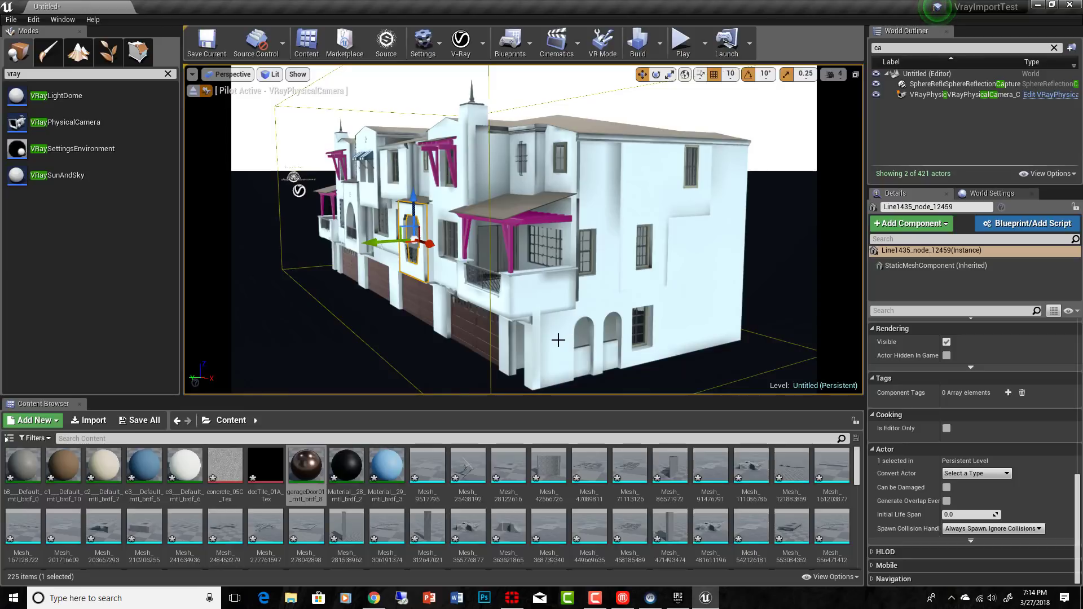
middle_drag(558, 341, 584, 344)
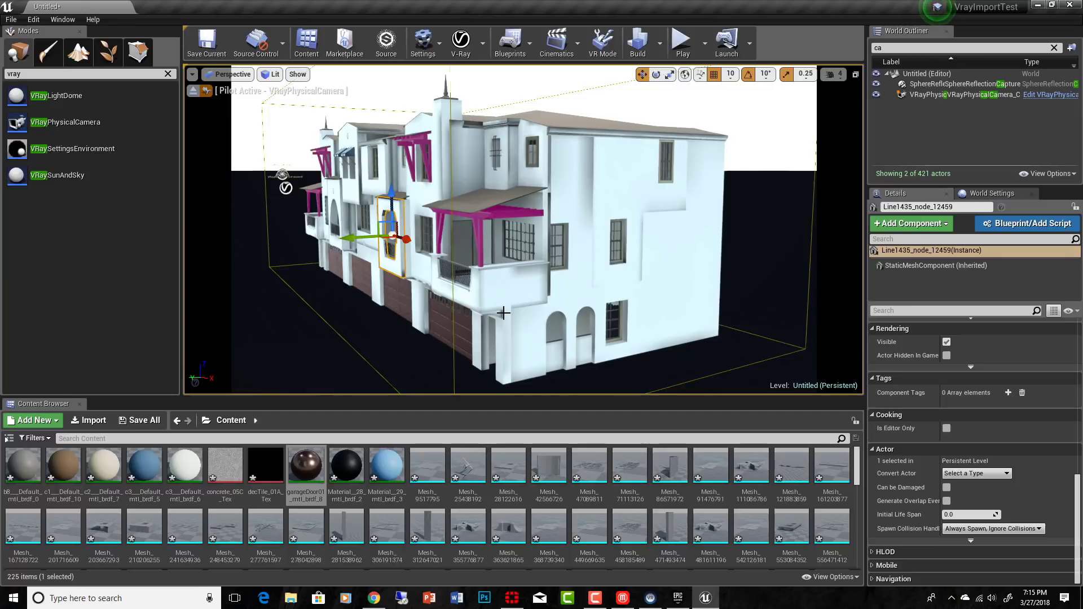
mouse_move(354, 248)
right_down()
mouse_move(376, 241)
mouse_move(339, 246)
right_up()
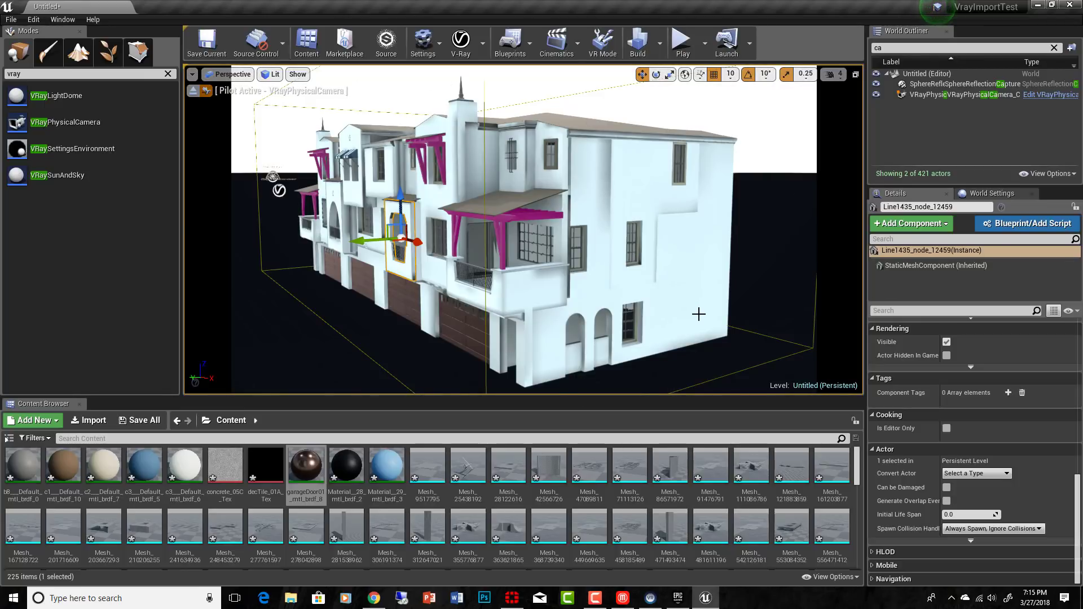
scroll(643, 279, down, 3)
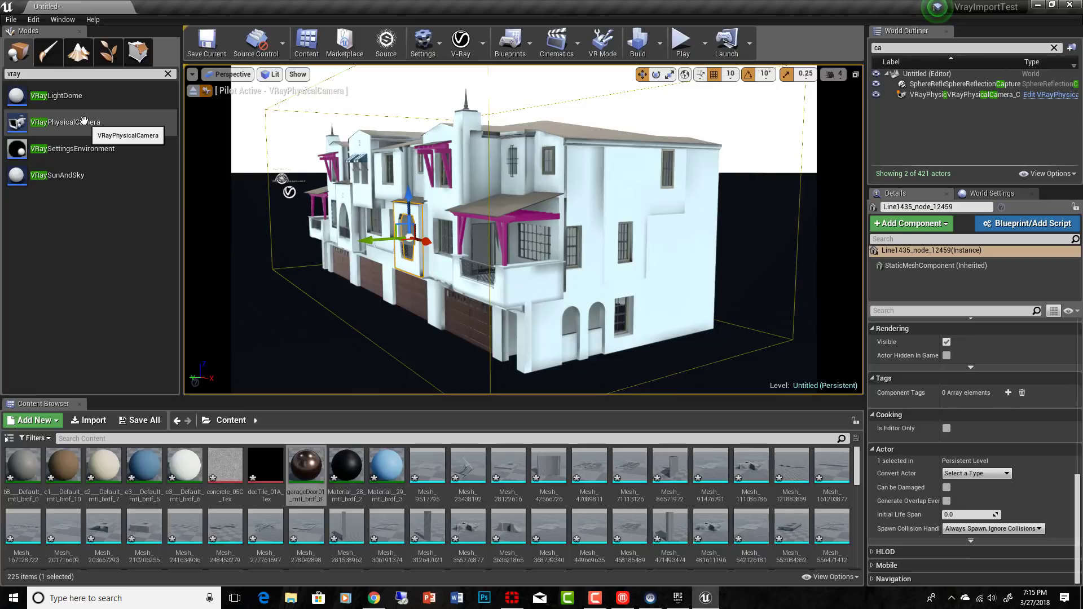
drag(83, 121, 68, 116)
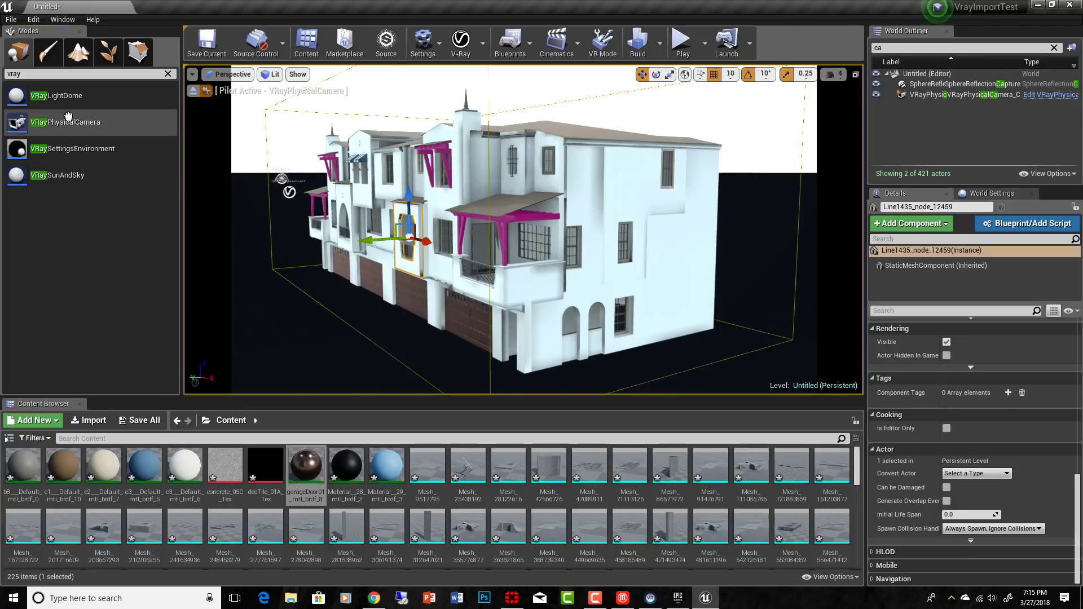
scroll(601, 309, down, 1)
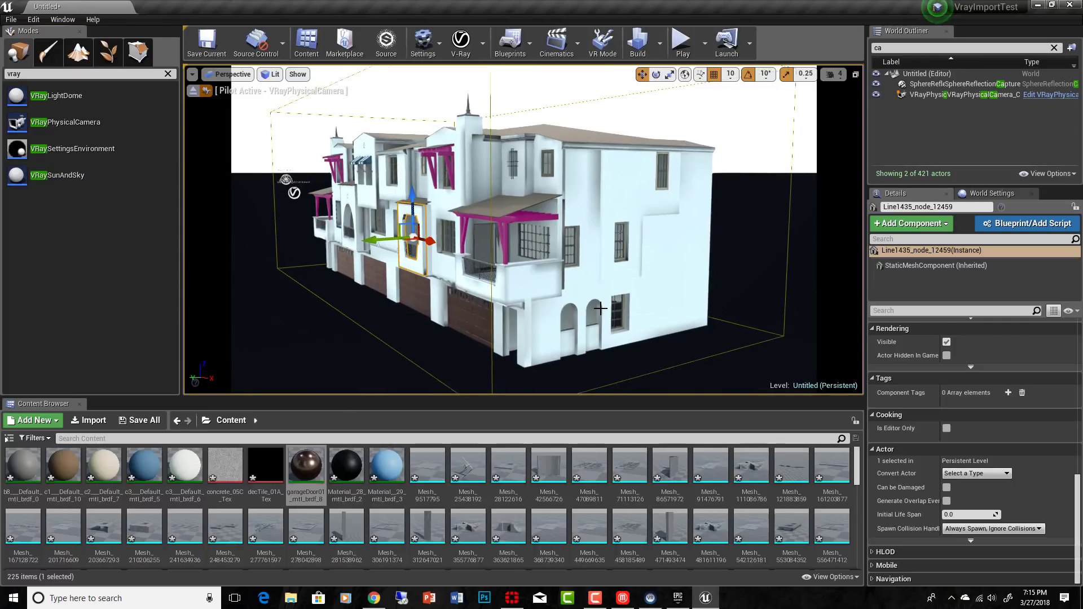
scroll(601, 309, down, 1)
scroll(601, 314, up, 1)
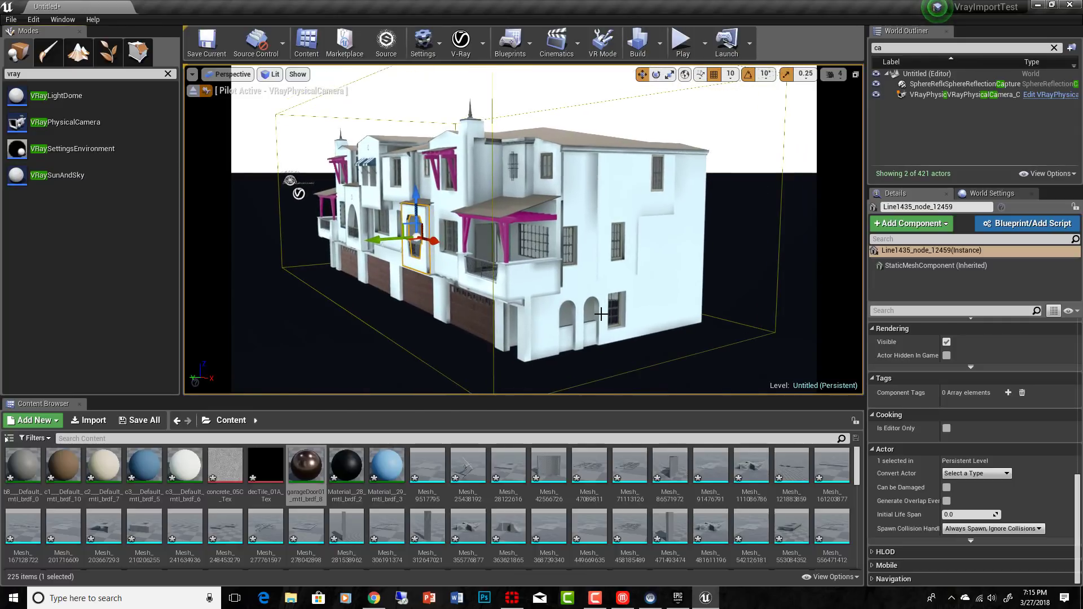